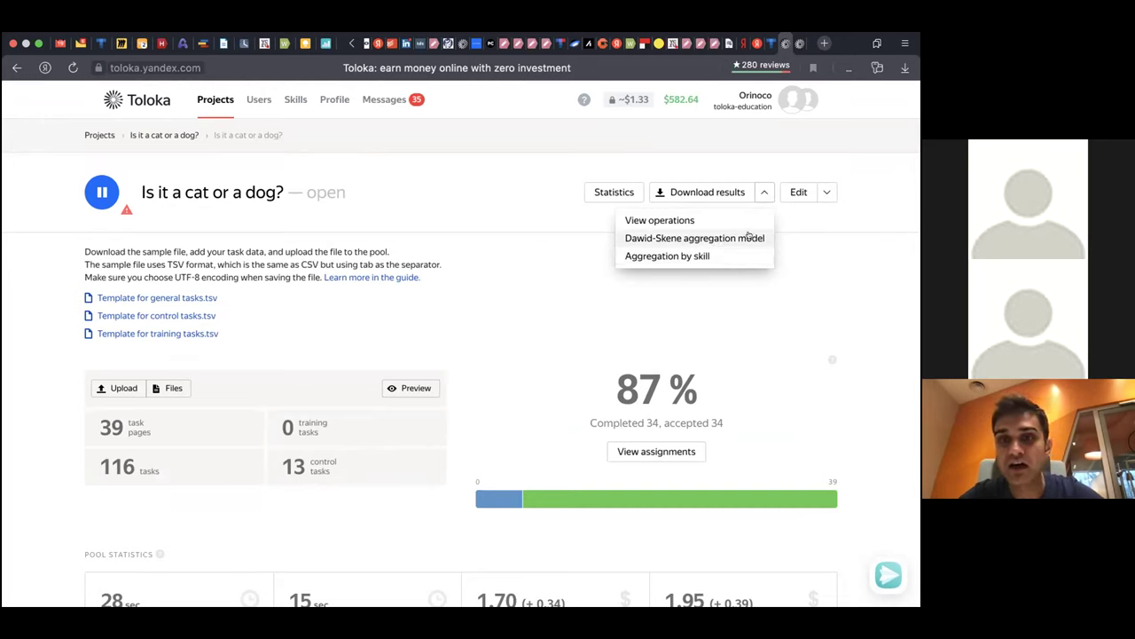
# - Reload the "Is it a cat or a dog?" pool page and check its completion progress, active assignments and pool statistics
pyautogui.click(801, 215)
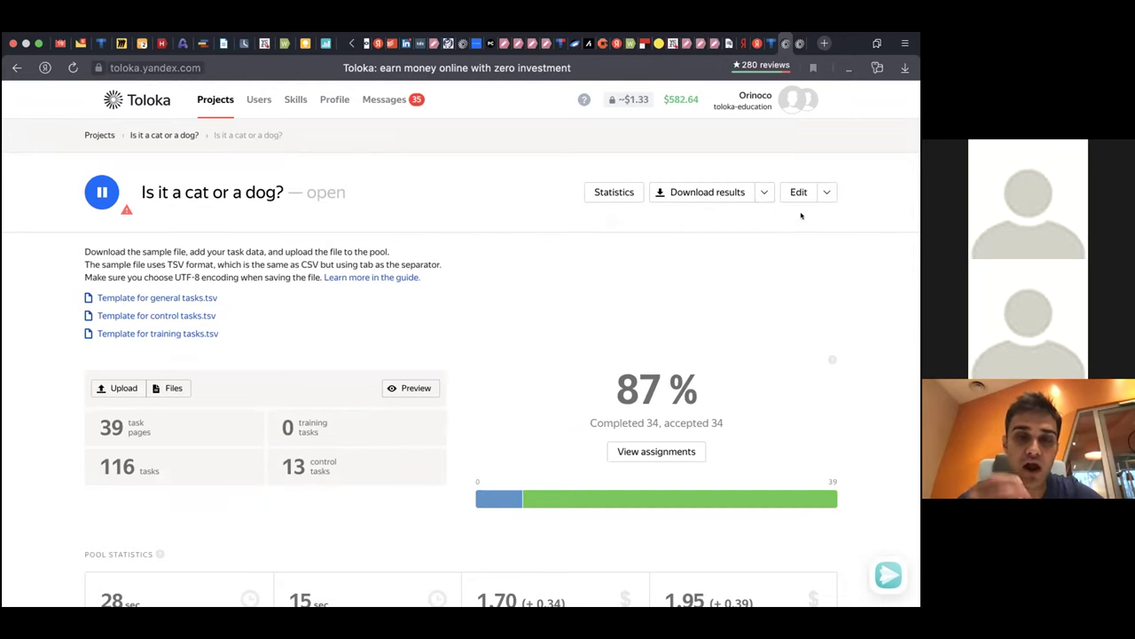
pyautogui.click(73, 68)
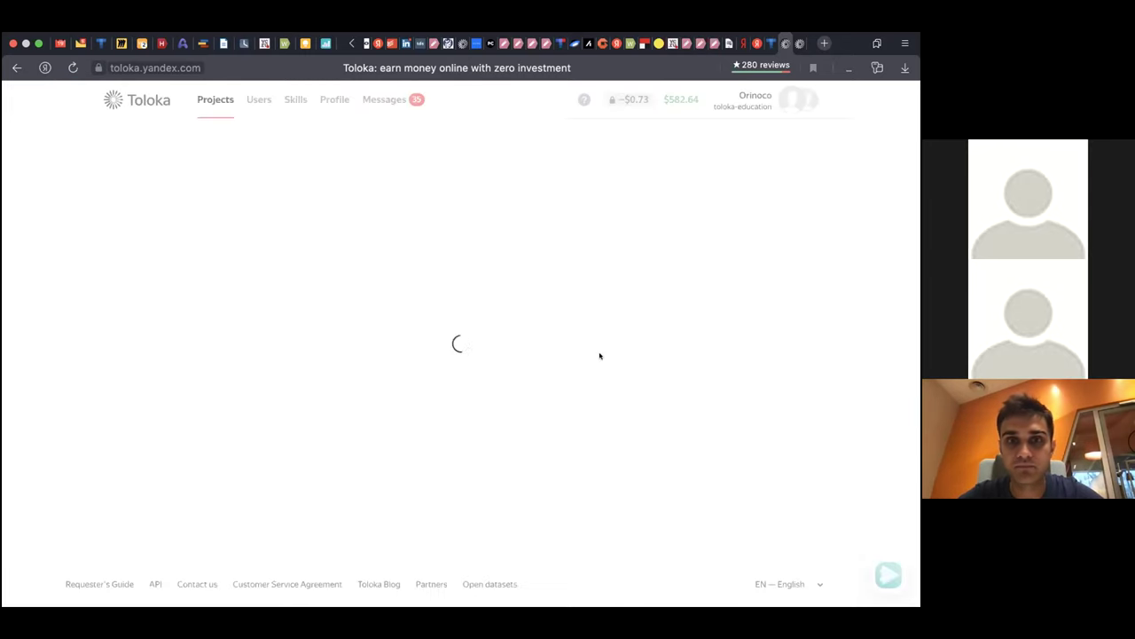
pyautogui.scroll(-3, 609, 424)
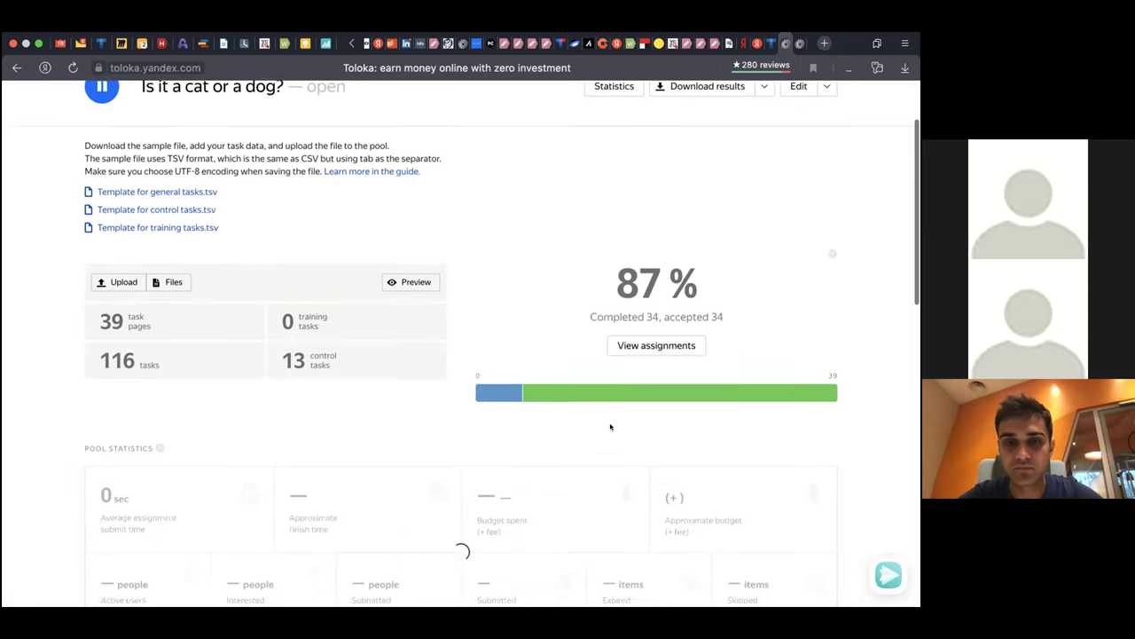
pyautogui.moveTo(488, 385)
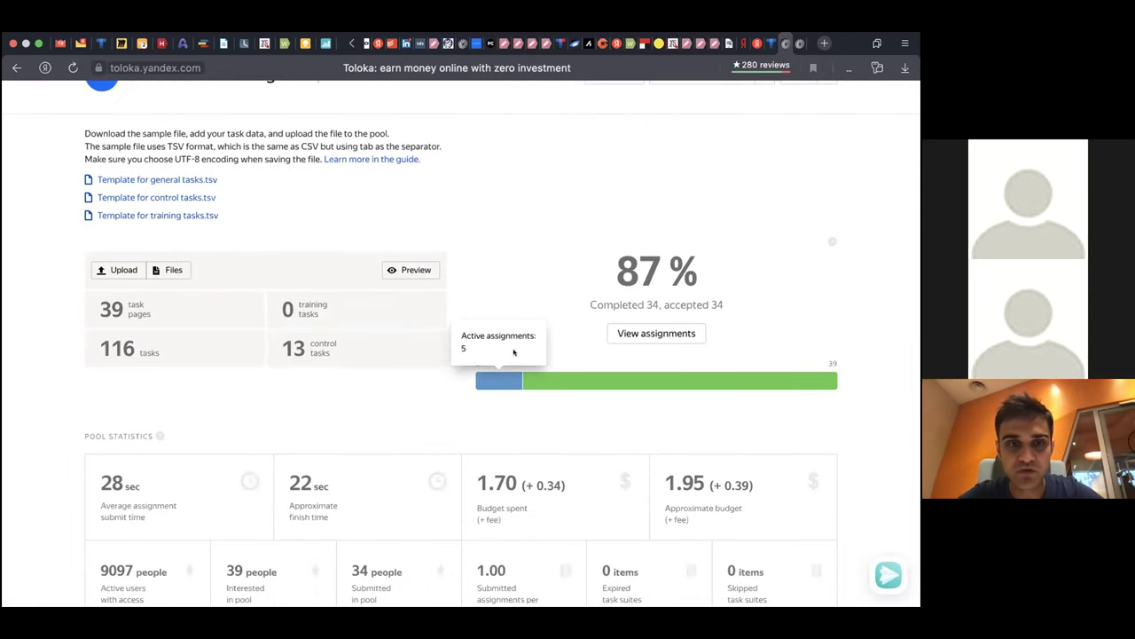
pyautogui.scroll(2, 501, 376)
pyautogui.scroll(1, 503, 375)
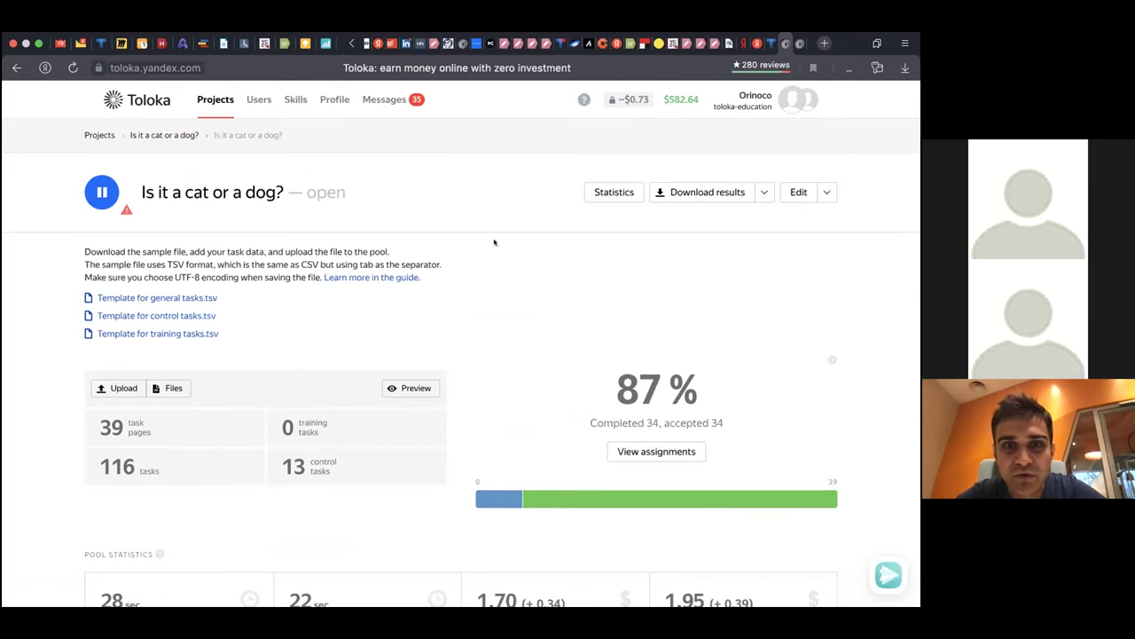
# - Open the second performer's profile from the users list and examine their location, rating and personal data
pyautogui.click(258, 100)
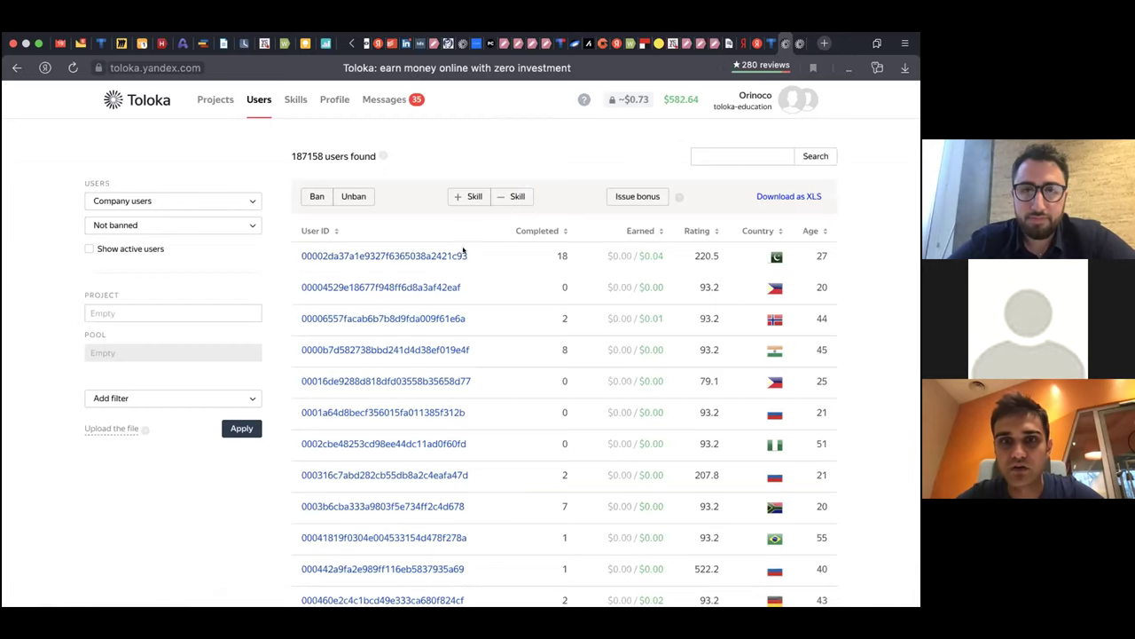
pyautogui.click(401, 286)
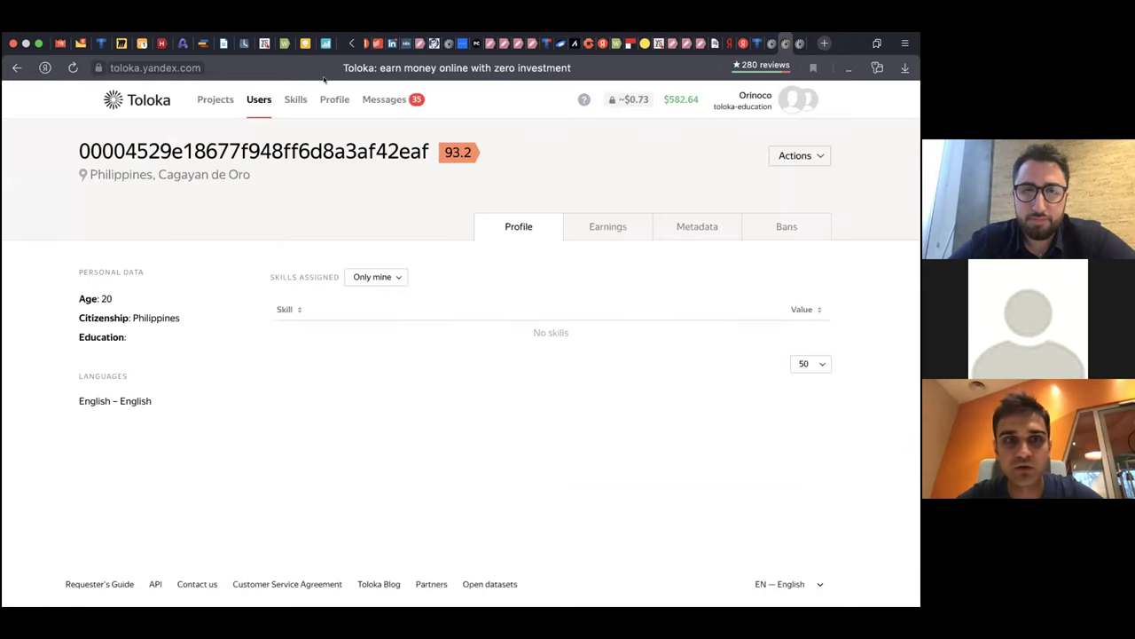
pyautogui.moveTo(89, 175); pyautogui.dragTo(251, 175)
pyautogui.click(292, 170)
pyautogui.moveTo(465, 140)
pyautogui.moveTo(465, 140); pyautogui.dragTo(515, 150)
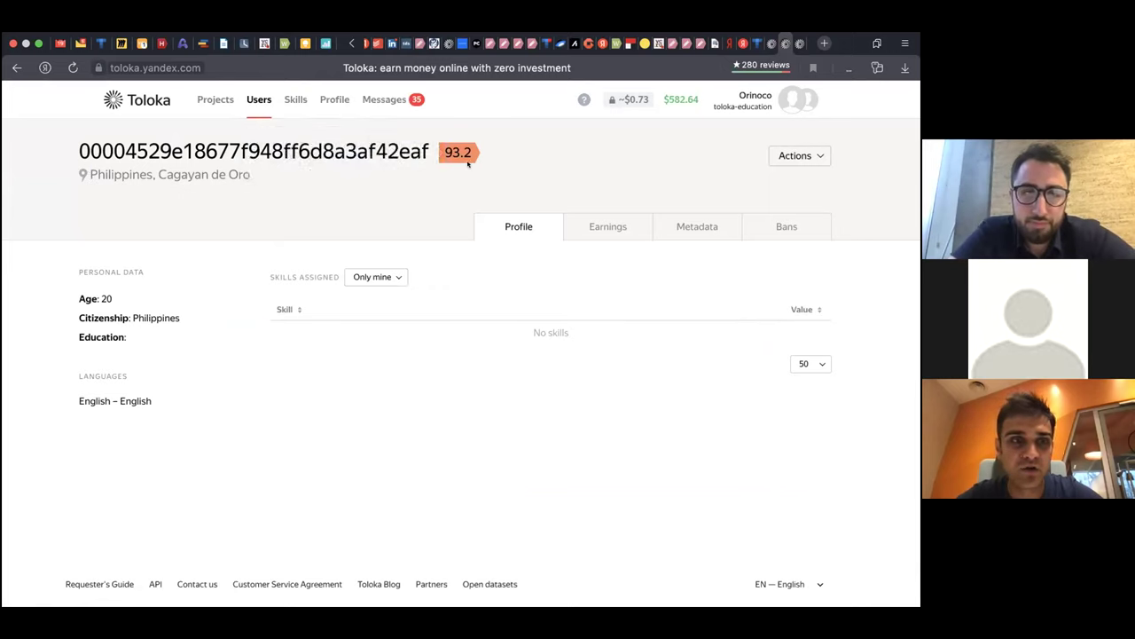
pyautogui.moveTo(79, 294); pyautogui.dragTo(161, 343)
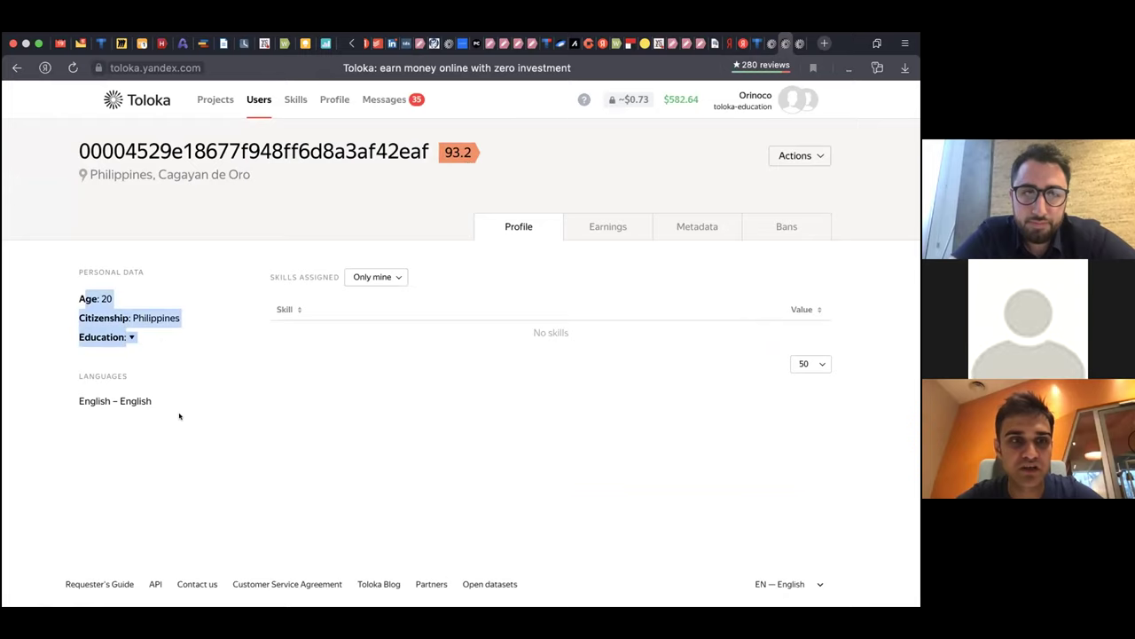
pyautogui.click(156, 366)
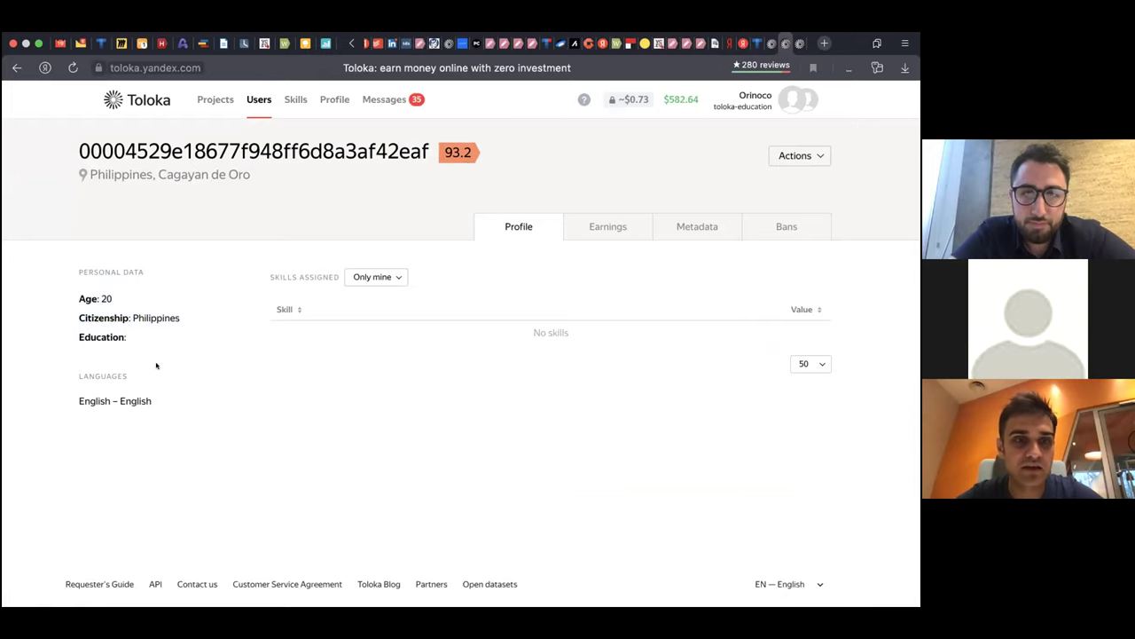
# - Review the performer's assigned skills, earnings, metadata and bans
pyautogui.scroll(-1, 405, 340)
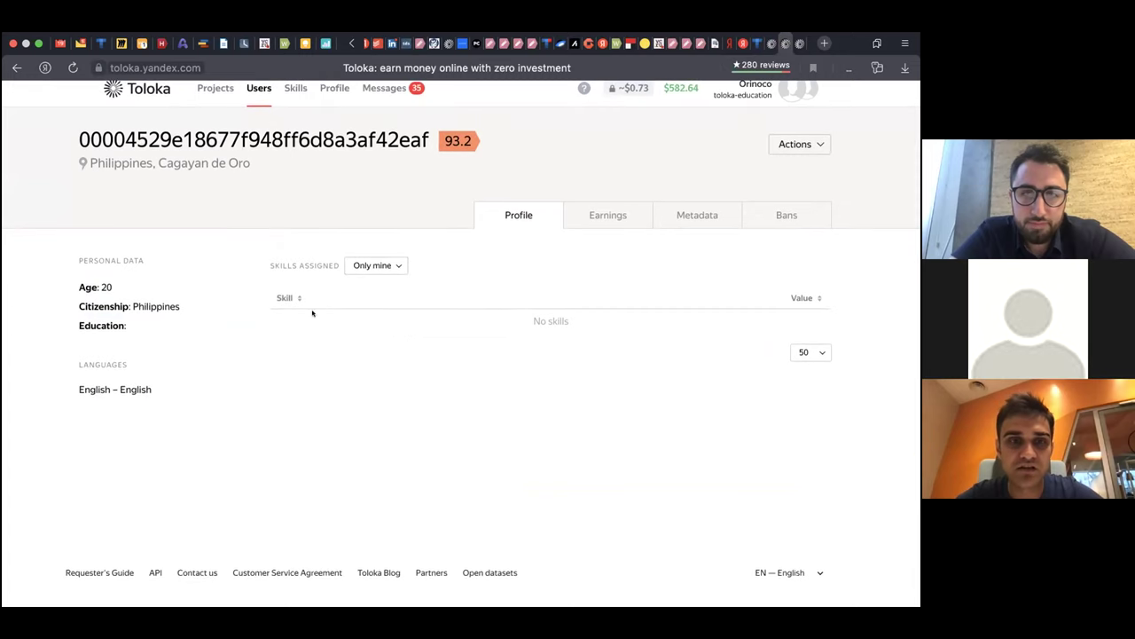
pyautogui.click(391, 265)
pyautogui.click(381, 273)
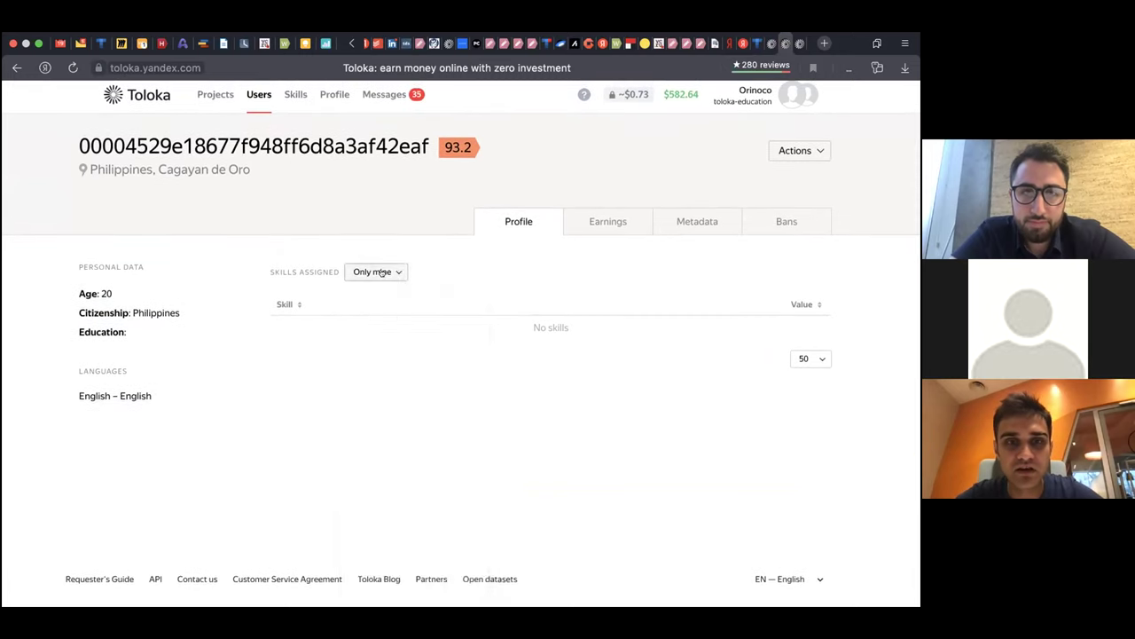
pyautogui.click(610, 229)
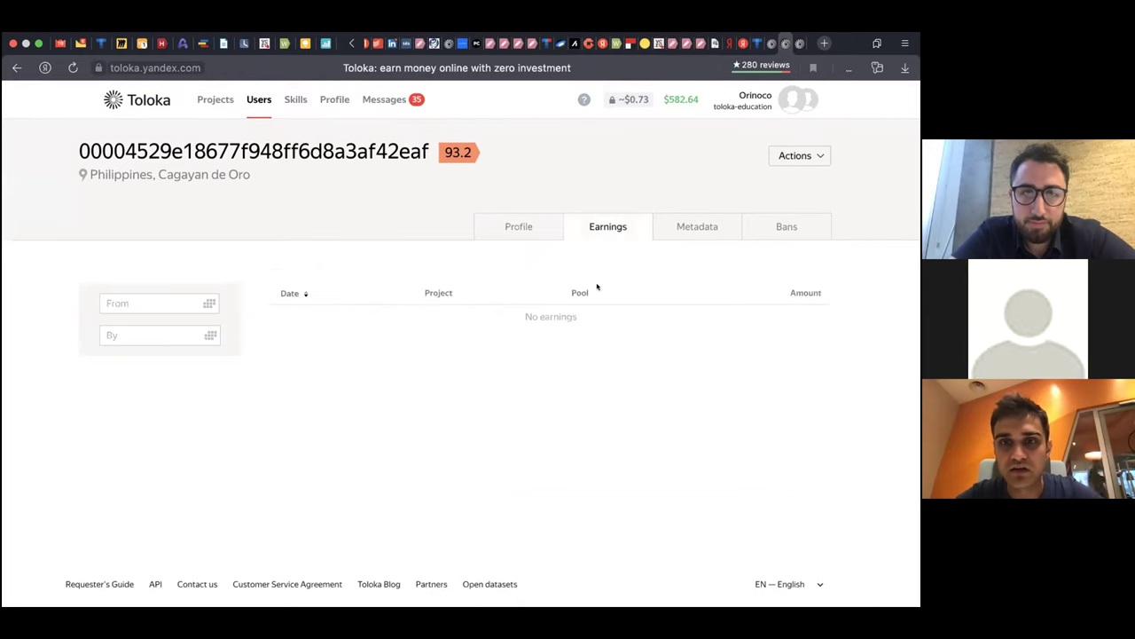
pyautogui.click(707, 226)
pyautogui.scroll(-2, 544, 297)
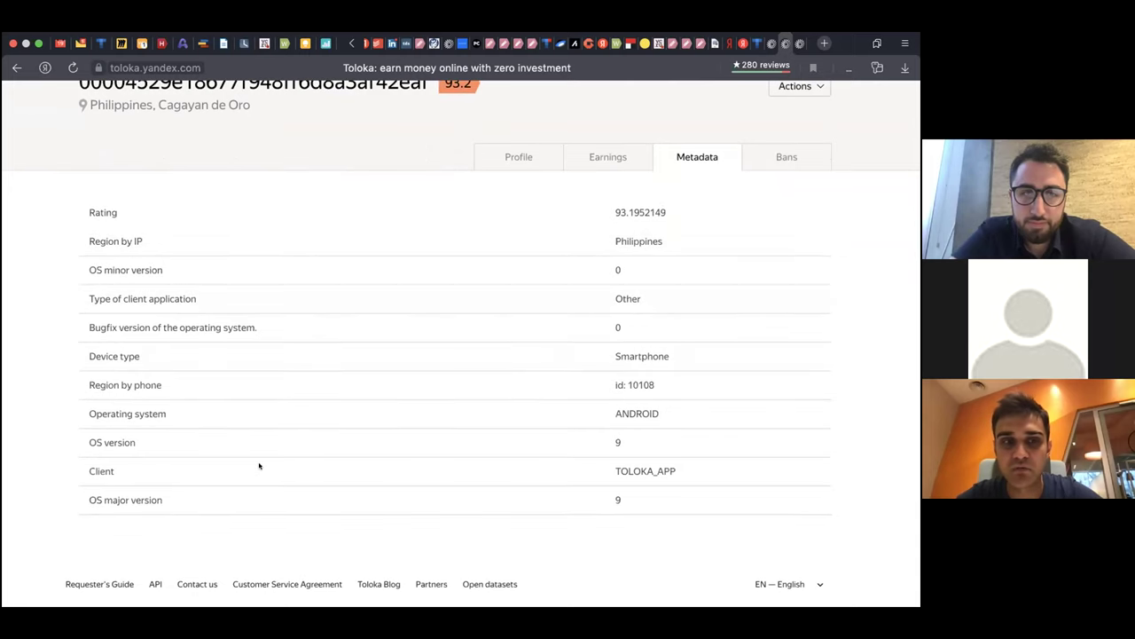
pyautogui.click(799, 157)
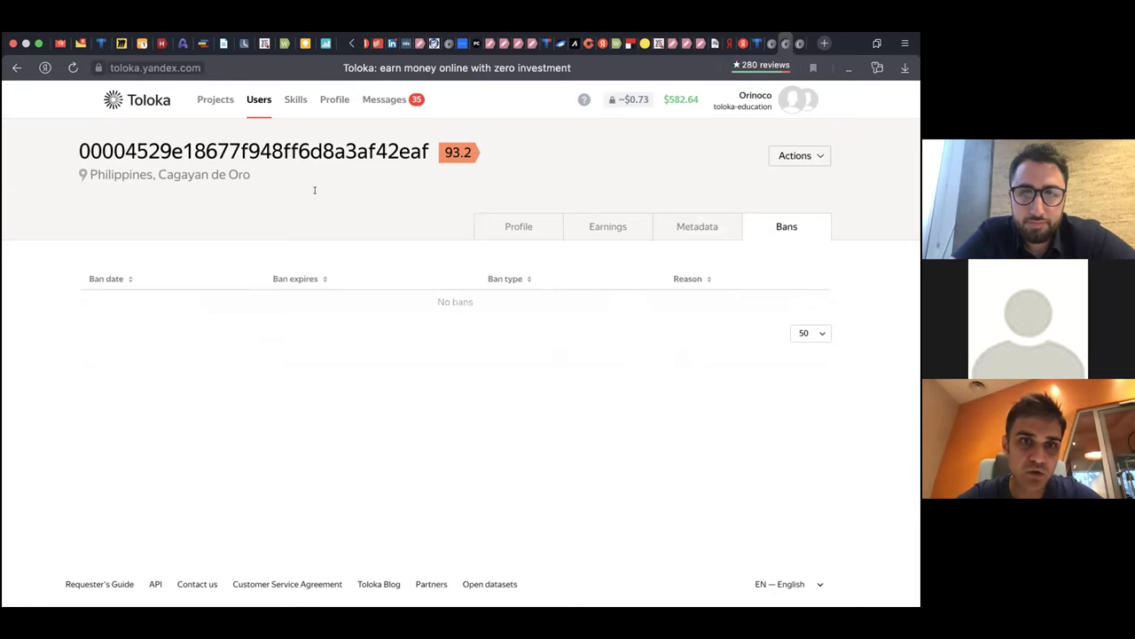
pyautogui.moveTo(70, 149); pyautogui.dragTo(472, 212)
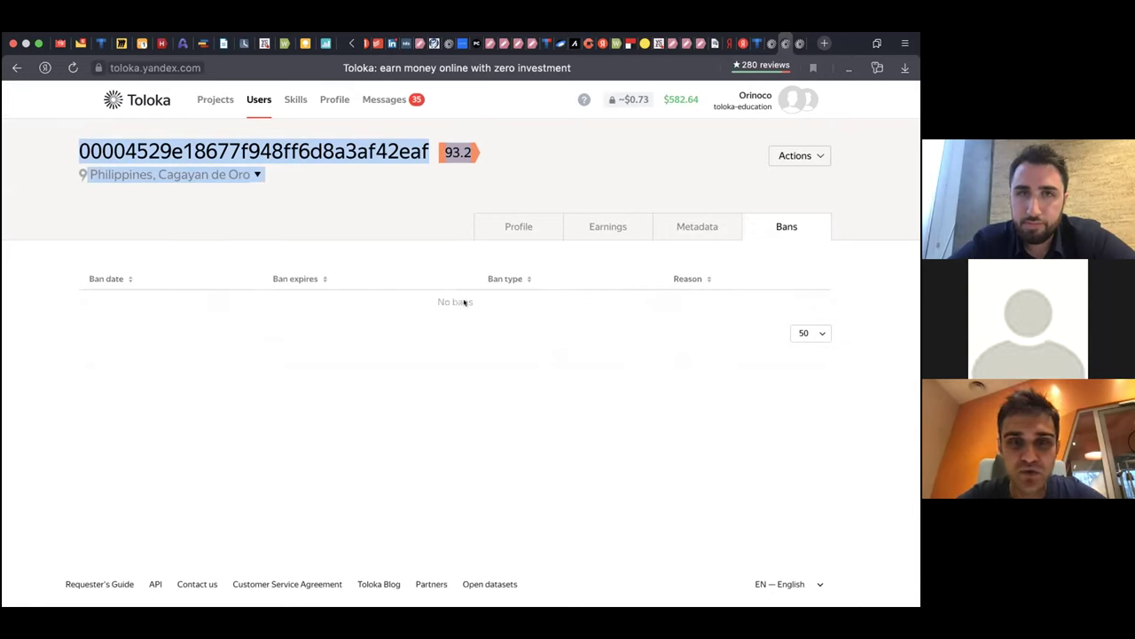
pyautogui.click(646, 332)
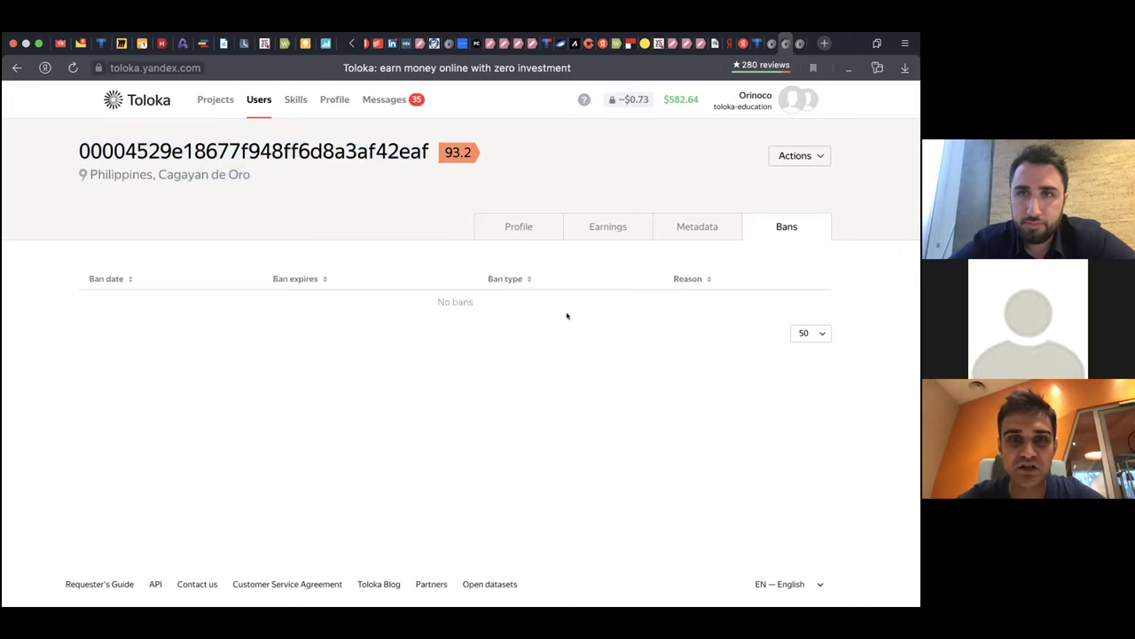
# - Start a new project and look through the text, audio and data enrichment templates
pyautogui.click(210, 104)
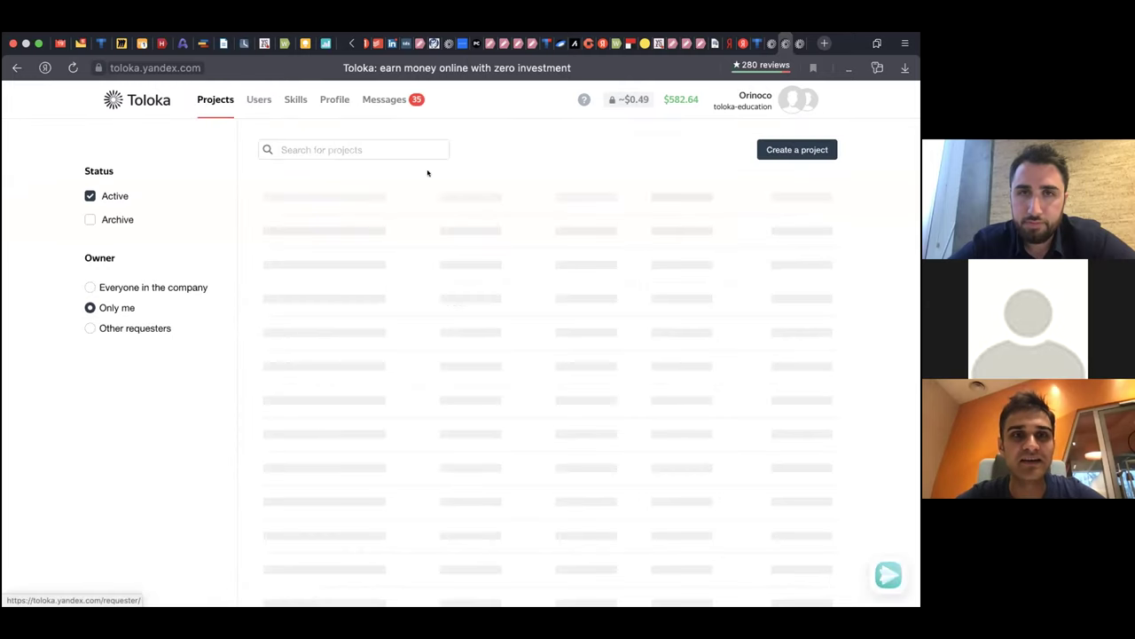
pyautogui.click(813, 150)
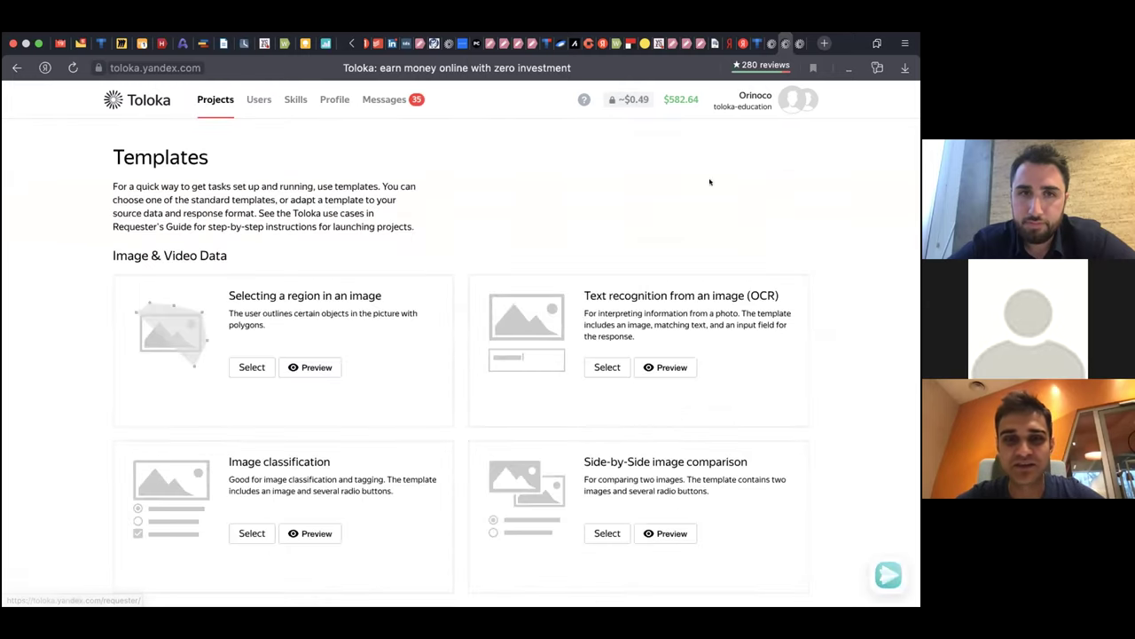
pyautogui.scroll(-2, 619, 270)
pyautogui.scroll(-15, 618, 269)
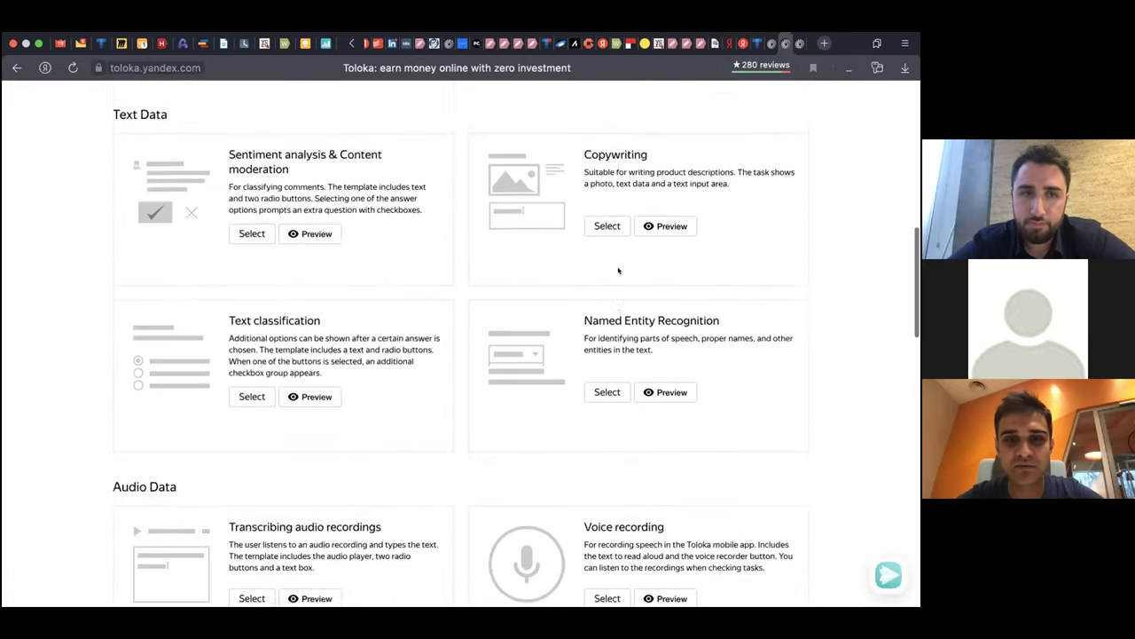
pyautogui.scroll(-4, 618, 269)
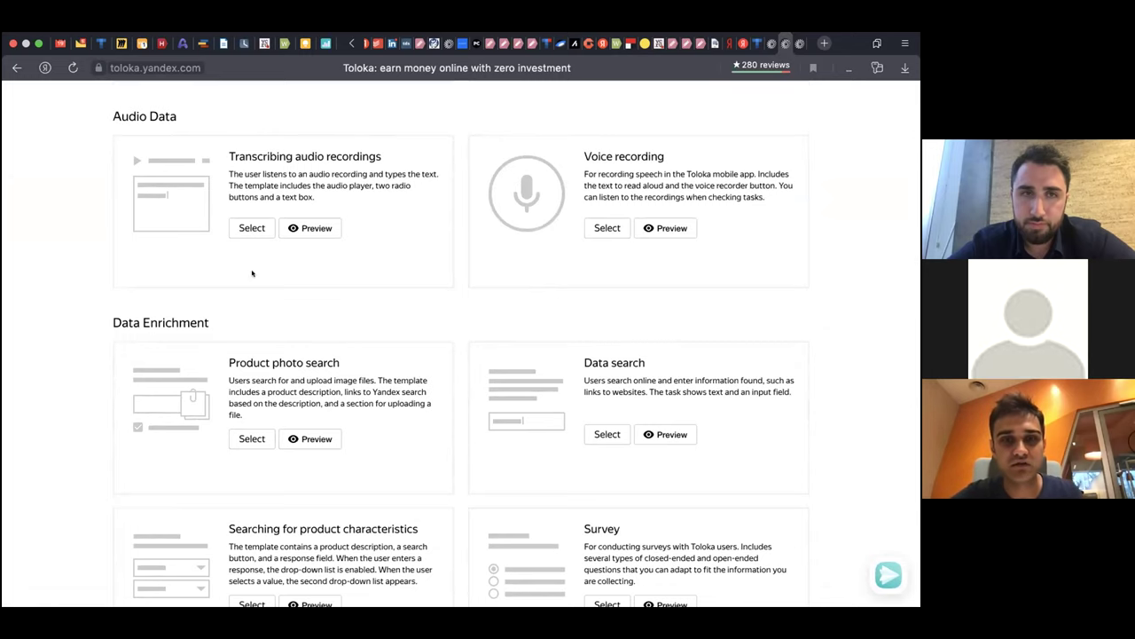
pyautogui.scroll(2, 251, 274)
# - Open the preview of the Transcribing audio recordings template
pyautogui.click(248, 306)
pyautogui.click(17, 67)
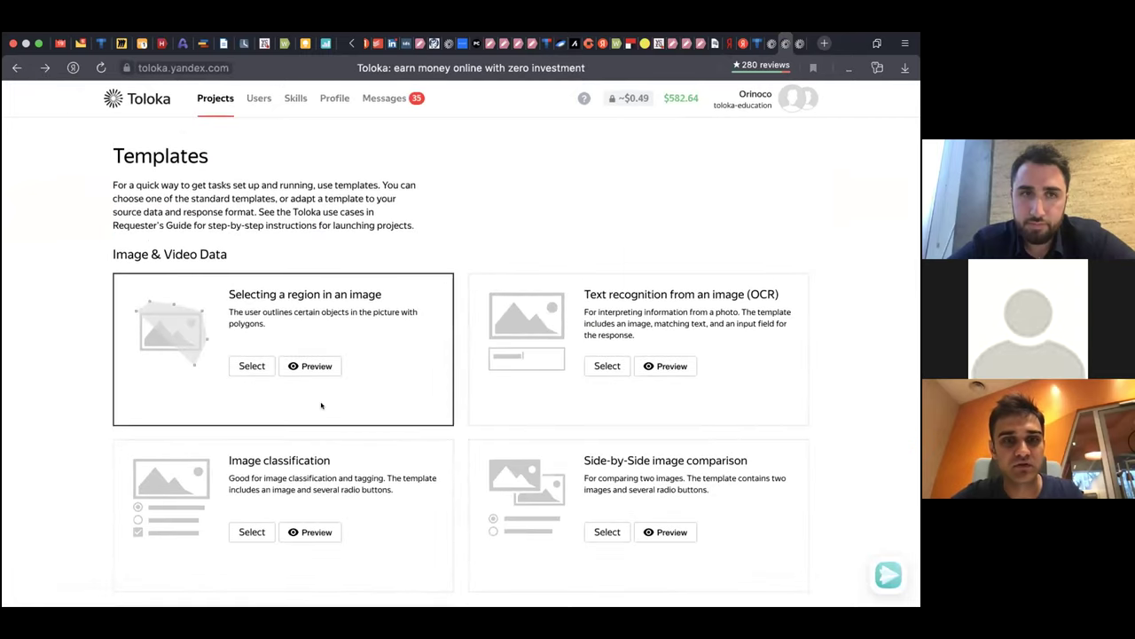
pyautogui.scroll(-10, 292, 372)
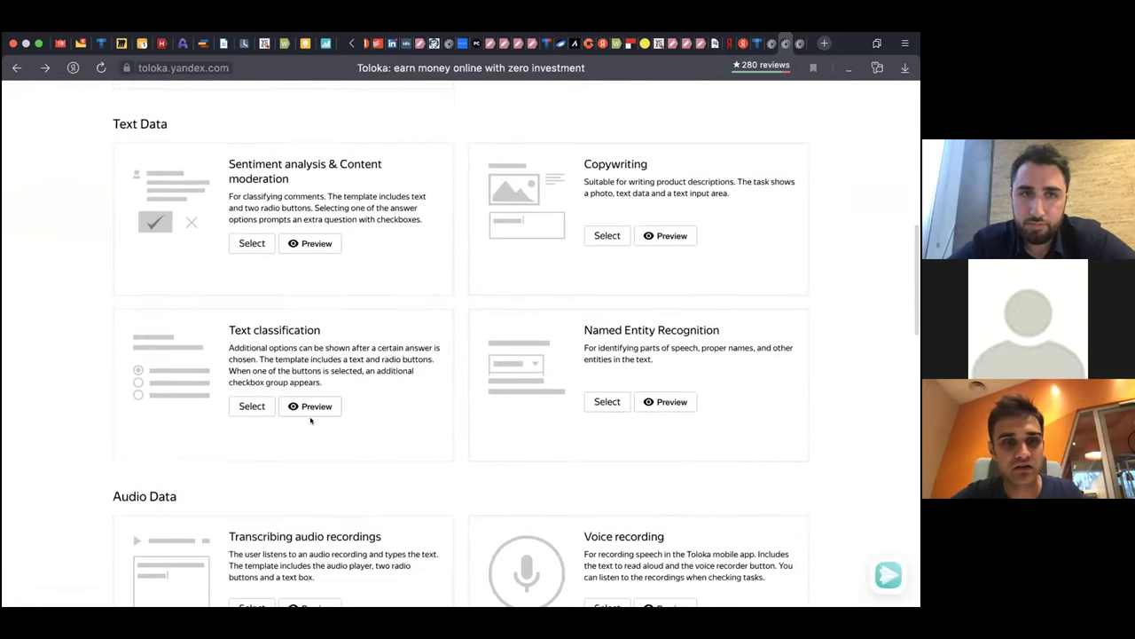
pyautogui.scroll(-5, 310, 426)
pyautogui.click(313, 446)
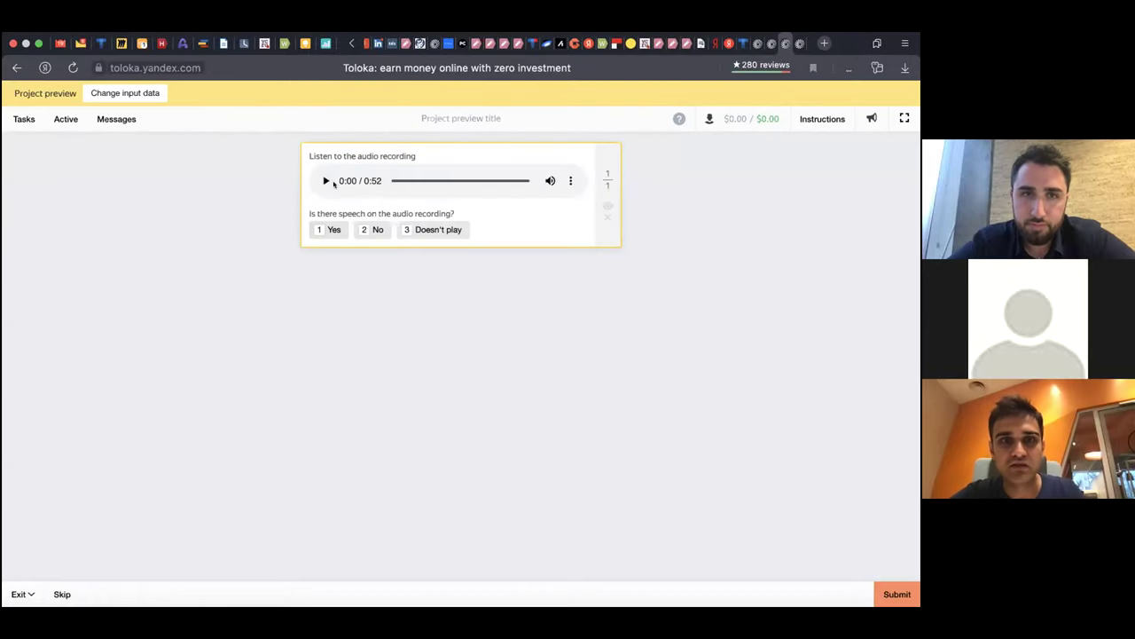
# - Try out the transcription task by playing the recording, answering Yes and entering "uknsdknskdjcsd", clear the text, and close the preview
pyautogui.click(323, 180)
pyautogui.click(328, 229)
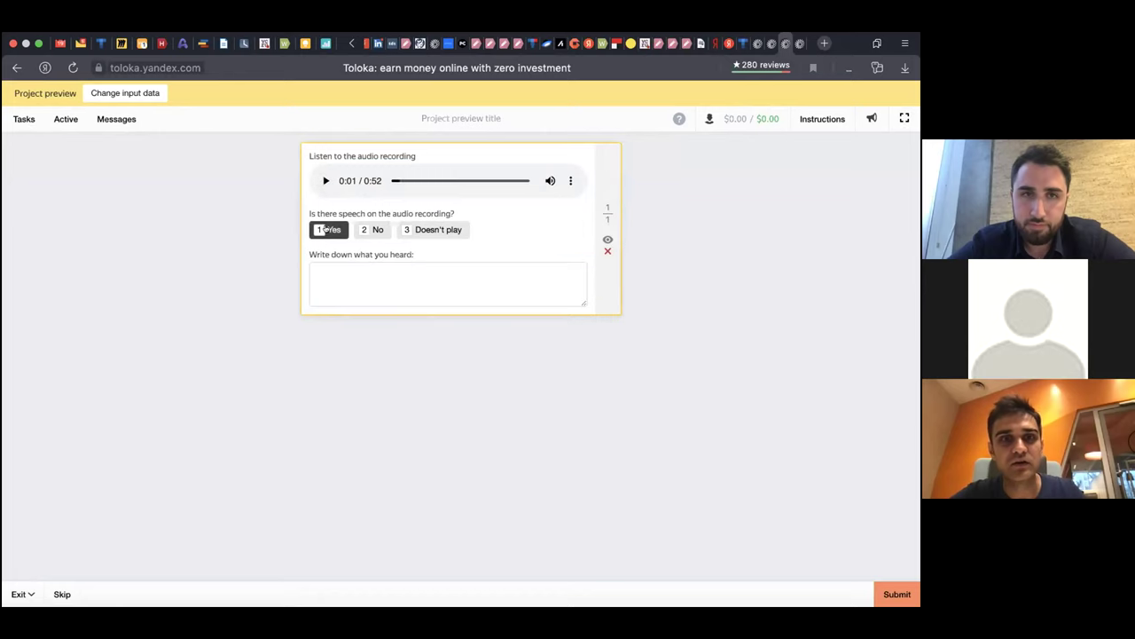
pyautogui.click(375, 284)
pyautogui.write('uknsdknskdjcsd')
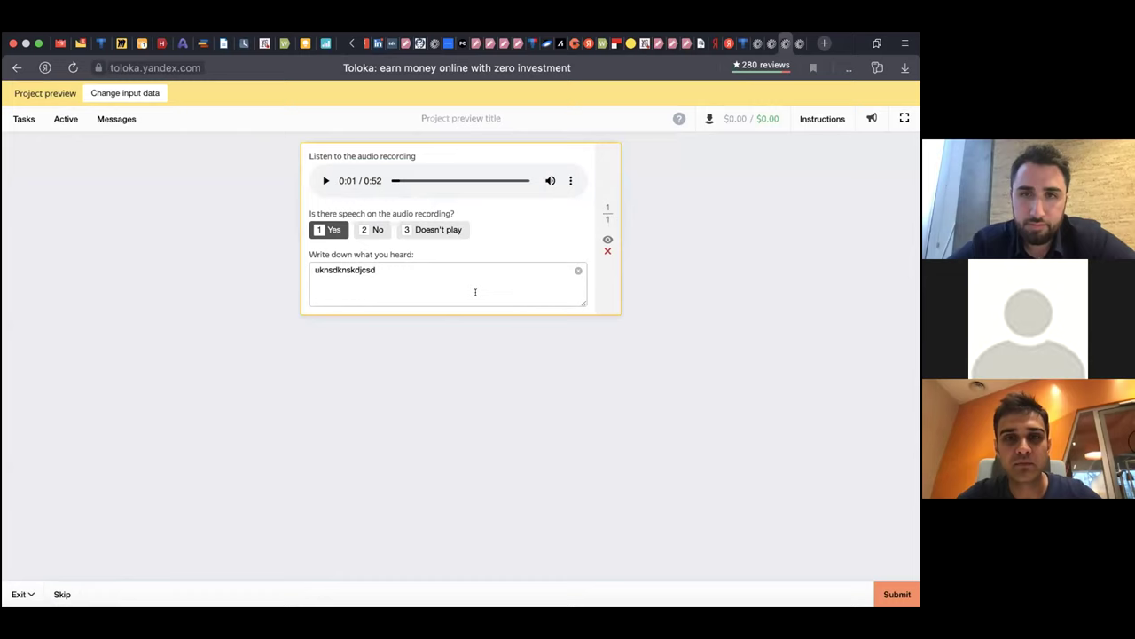
pyautogui.press('super+a')
pyautogui.press('BackSpace')
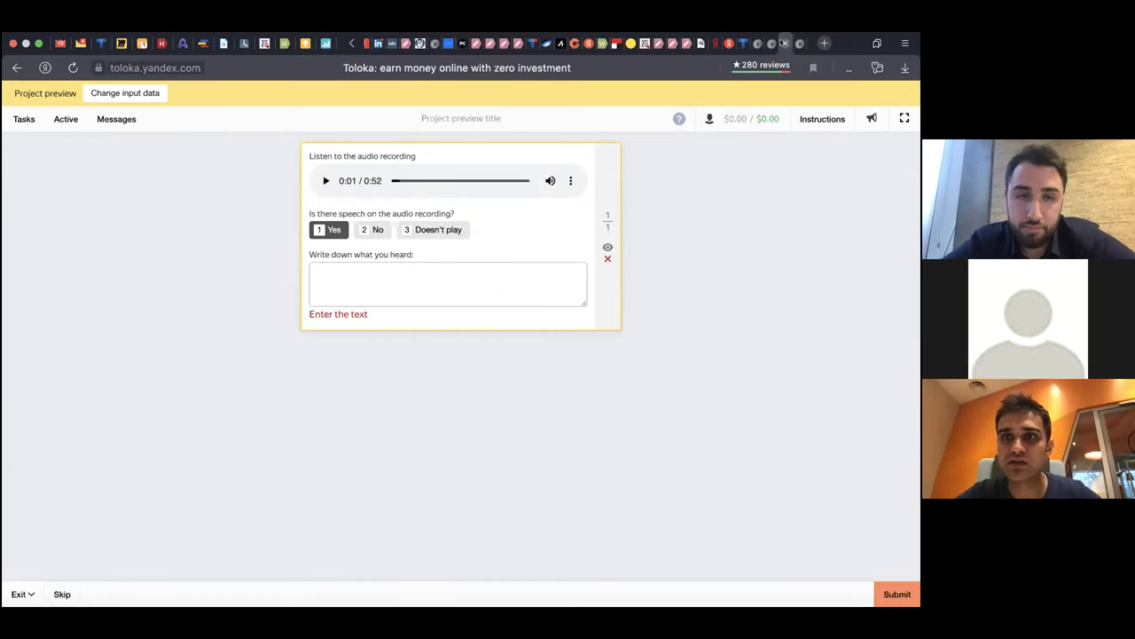
pyautogui.click(784, 43)
# - Open the preview of the Named Entity Recognition template in the Text Data section
pyautogui.scroll(-2, 527, 426)
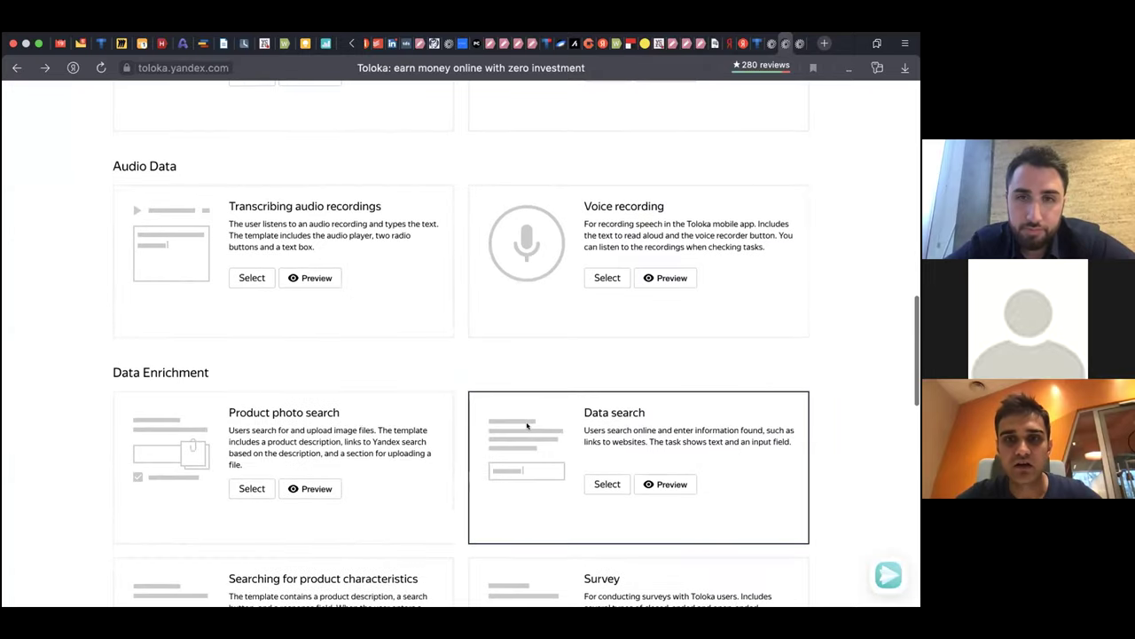
pyautogui.scroll(1, 610, 243)
pyautogui.scroll(5, 610, 243)
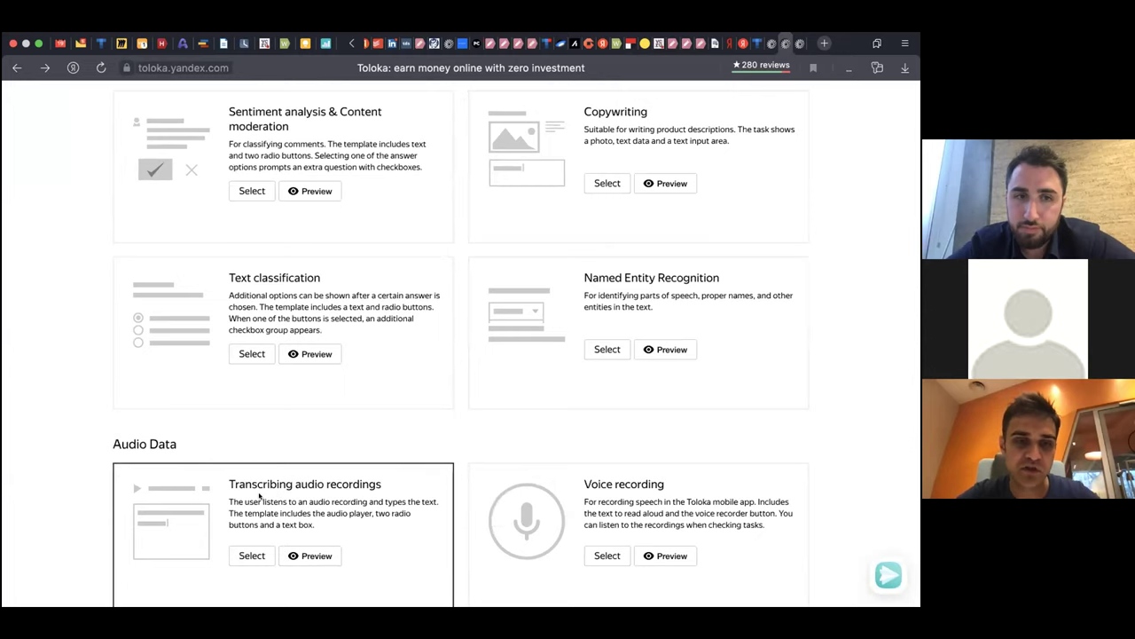
pyautogui.scroll(-1, 341, 488)
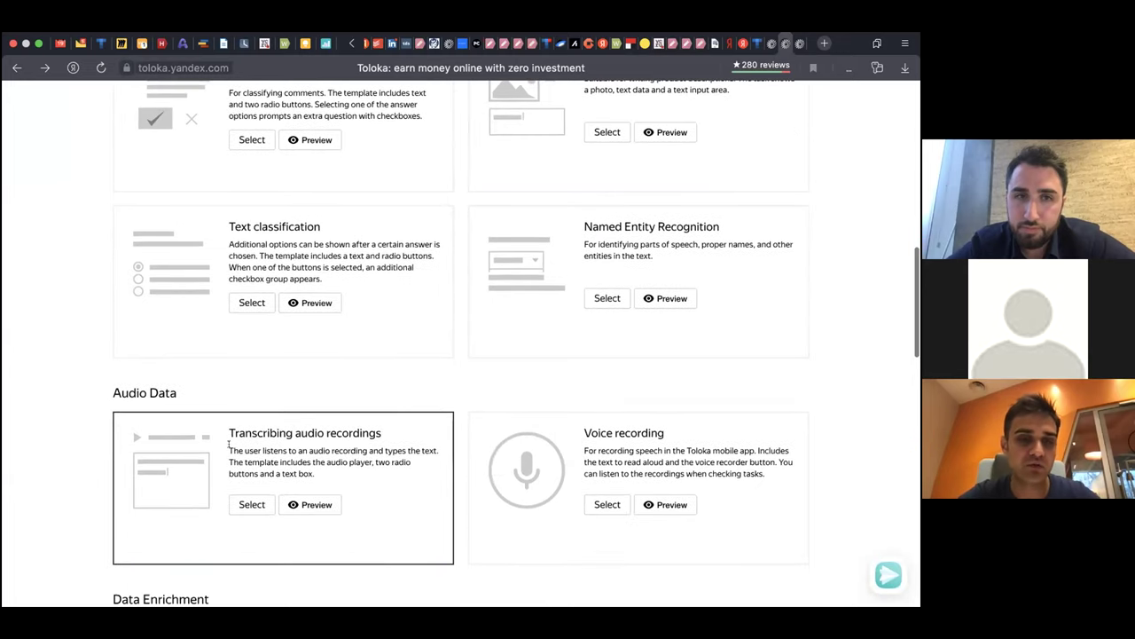
pyautogui.click(609, 298)
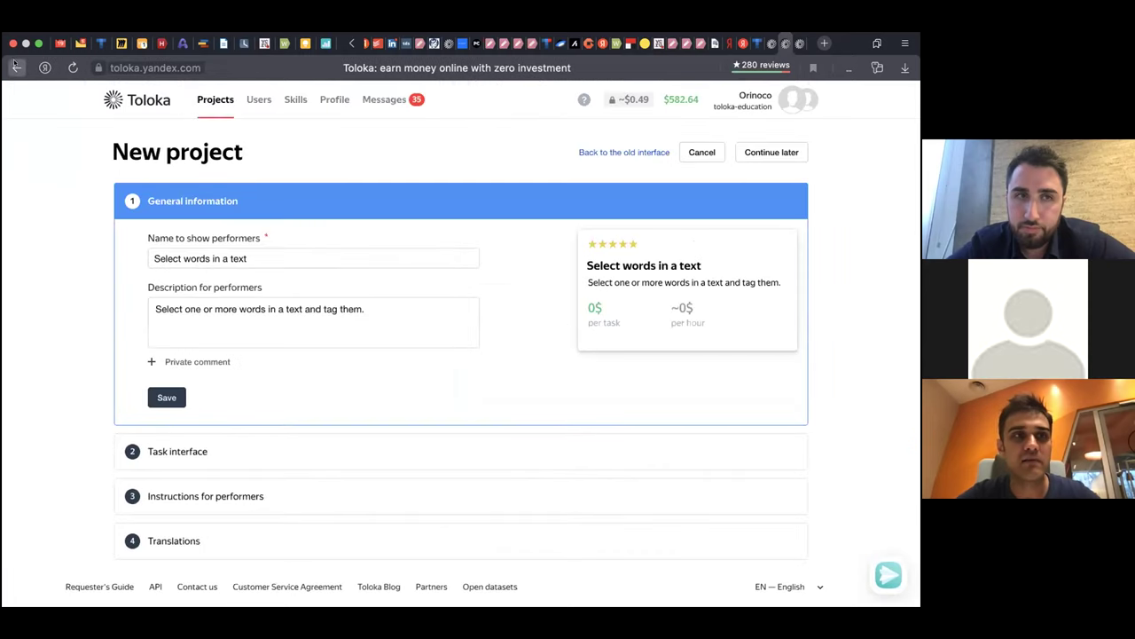
pyautogui.click(16, 66)
pyautogui.scroll(-10, 675, 408)
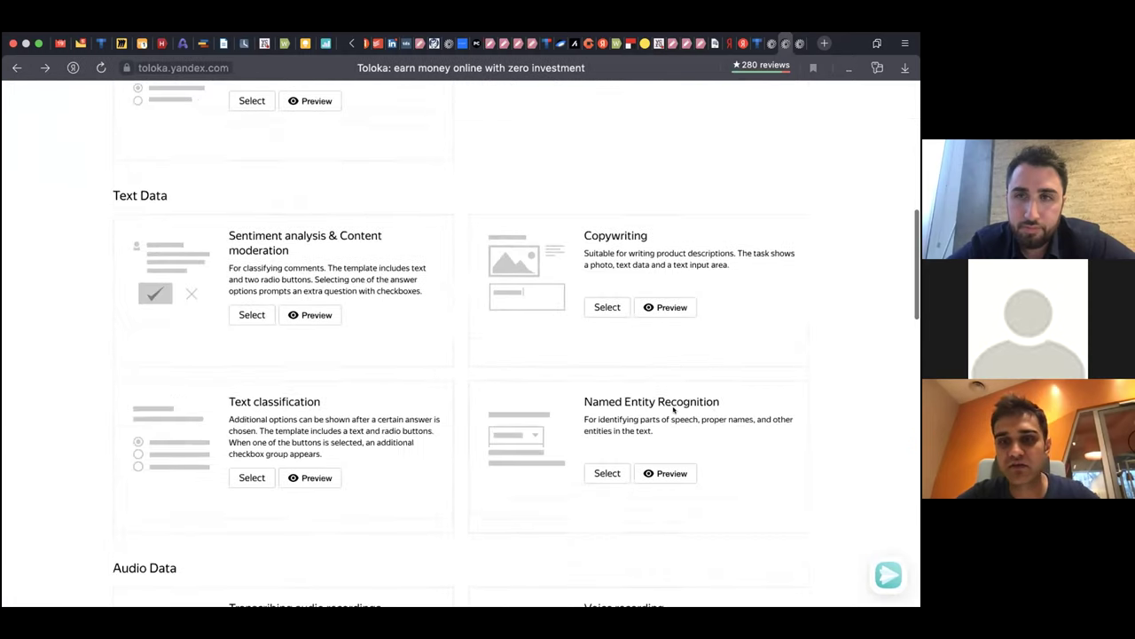
pyautogui.click(671, 425)
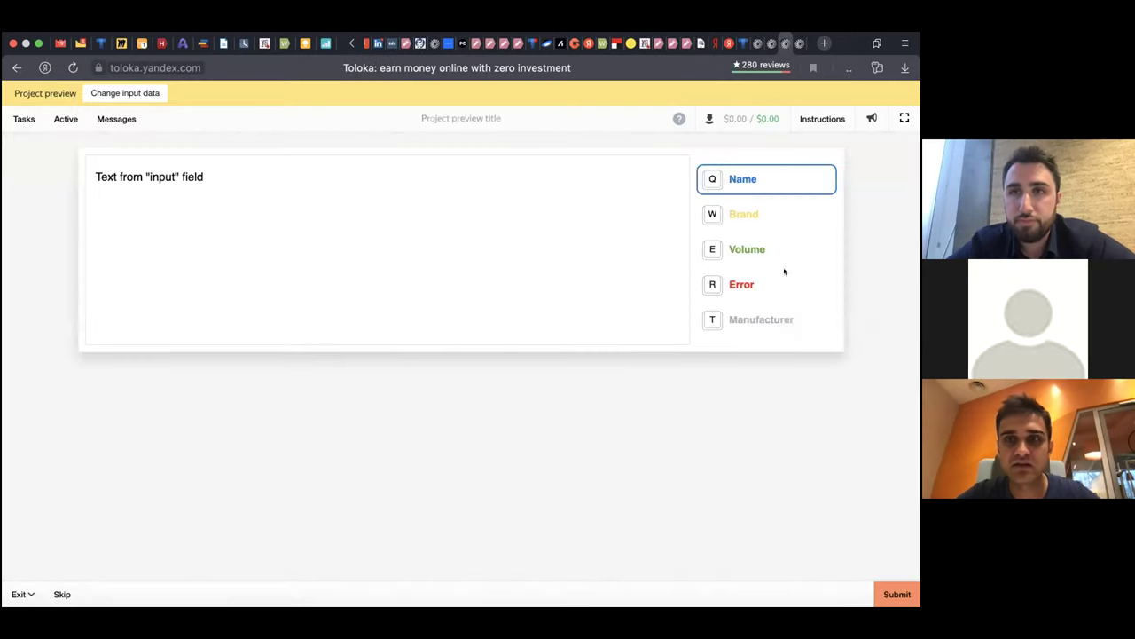
# - Tag the word "input" as Volume and the words "Text from" as Name in the Named Entity Recognition preview
pyautogui.click(739, 253)
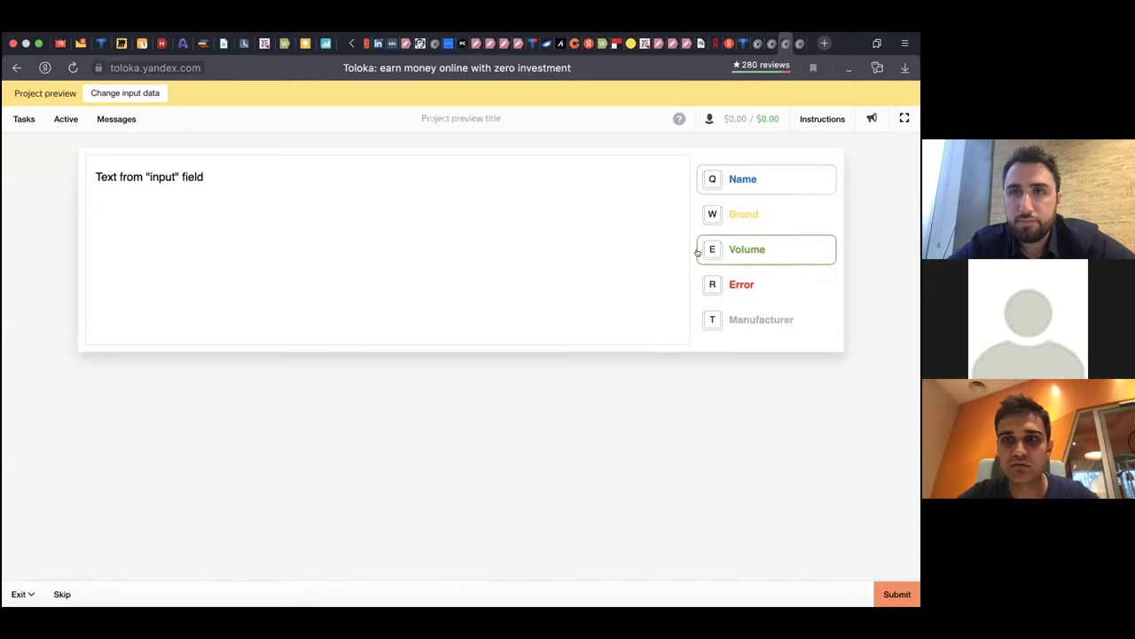
pyautogui.moveTo(132, 177); pyautogui.dragTo(172, 179)
pyautogui.click(737, 180)
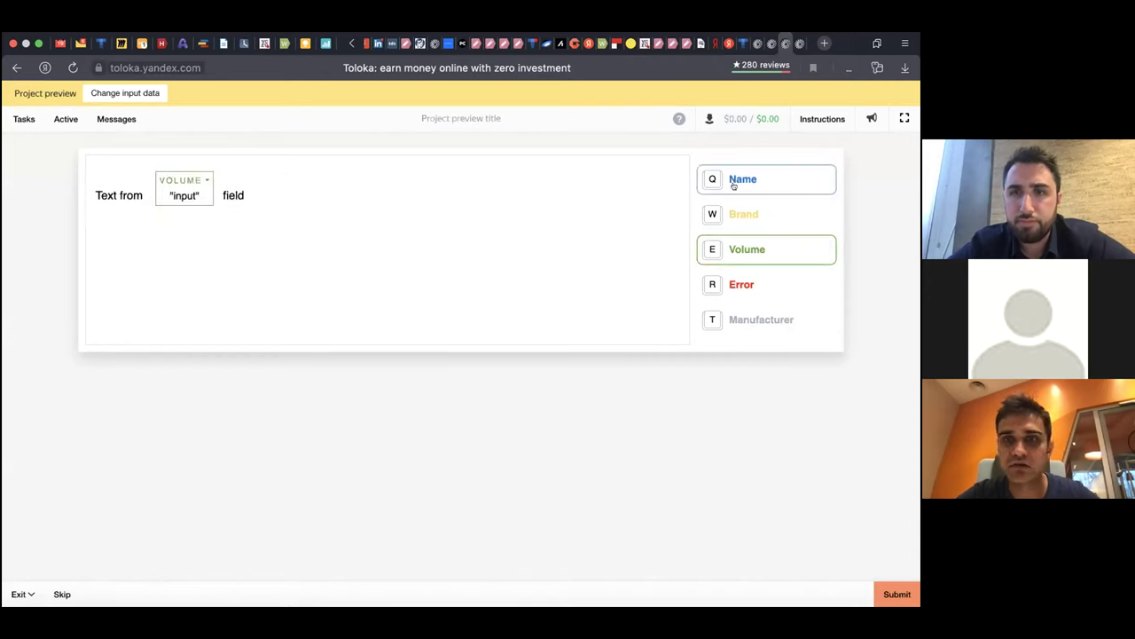
pyautogui.moveTo(105, 187); pyautogui.dragTo(152, 192)
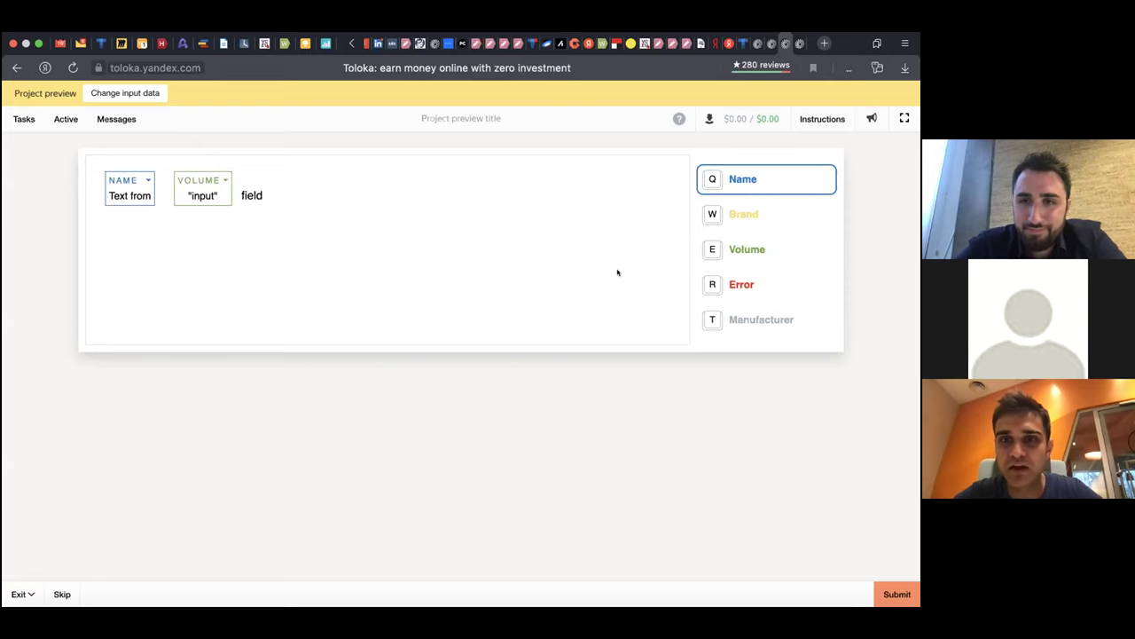
# - Switch to Toloka's Knowledge Base page and look through the text, audio, and image and video project guides
pyautogui.hotkey('ctrl', 'Tab')
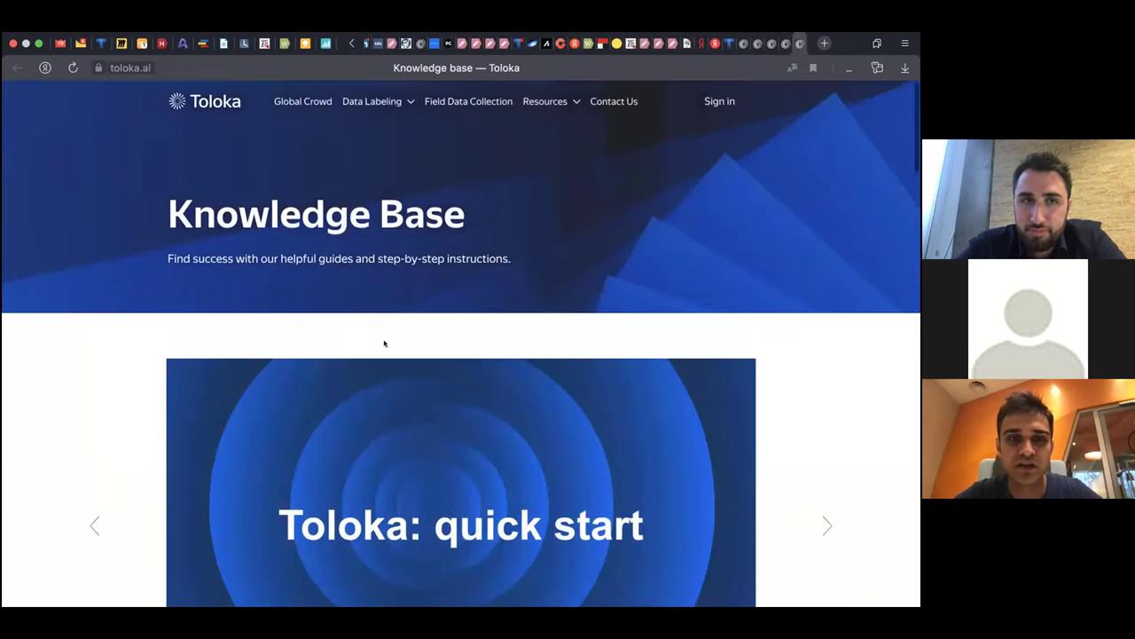
pyautogui.scroll(-8, 384, 344)
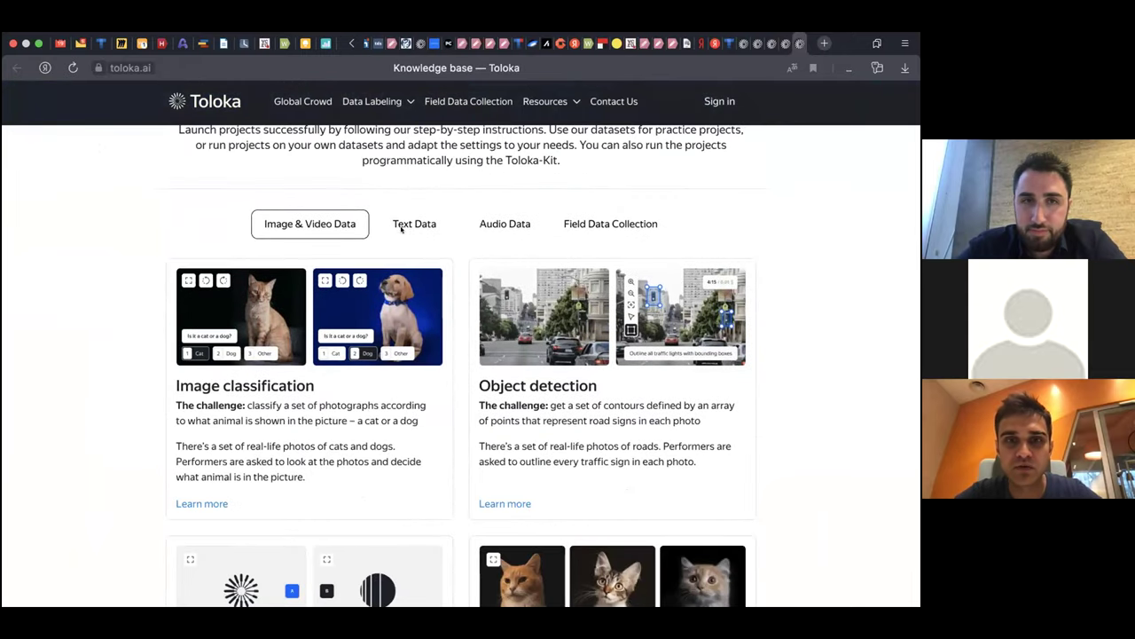
pyautogui.click(402, 224)
pyautogui.click(501, 224)
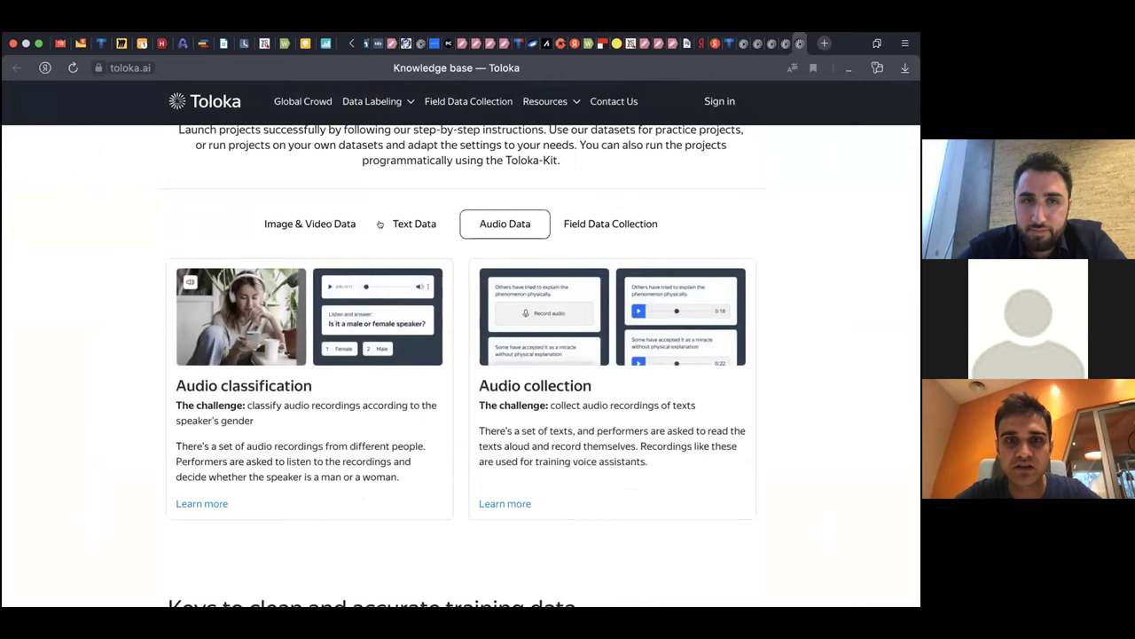
pyautogui.click(317, 227)
pyautogui.scroll(-2, 562, 393)
pyautogui.scroll(2, 561, 392)
pyautogui.scroll(-3, 561, 392)
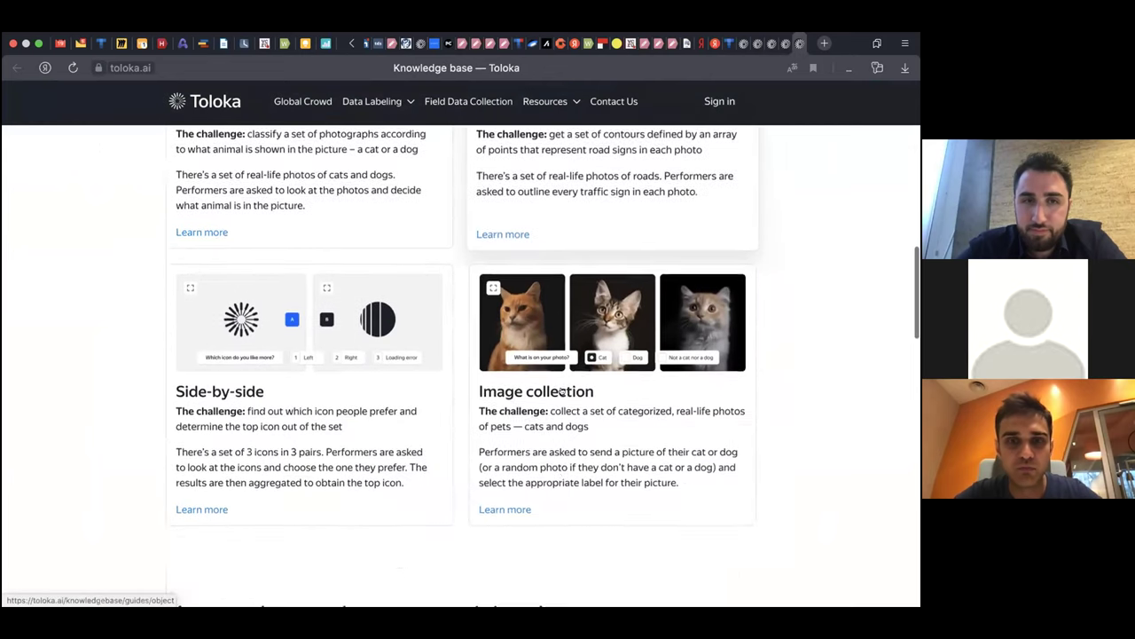
pyautogui.scroll(1, 318, 429)
pyautogui.scroll(1, 429, 325)
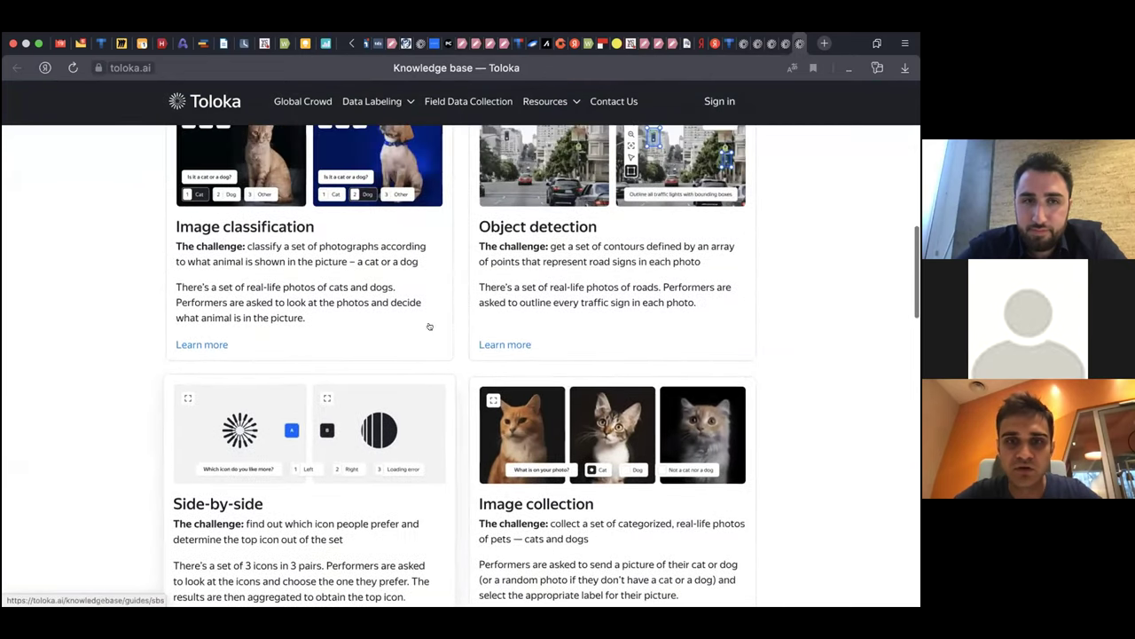
pyautogui.scroll(2, 552, 272)
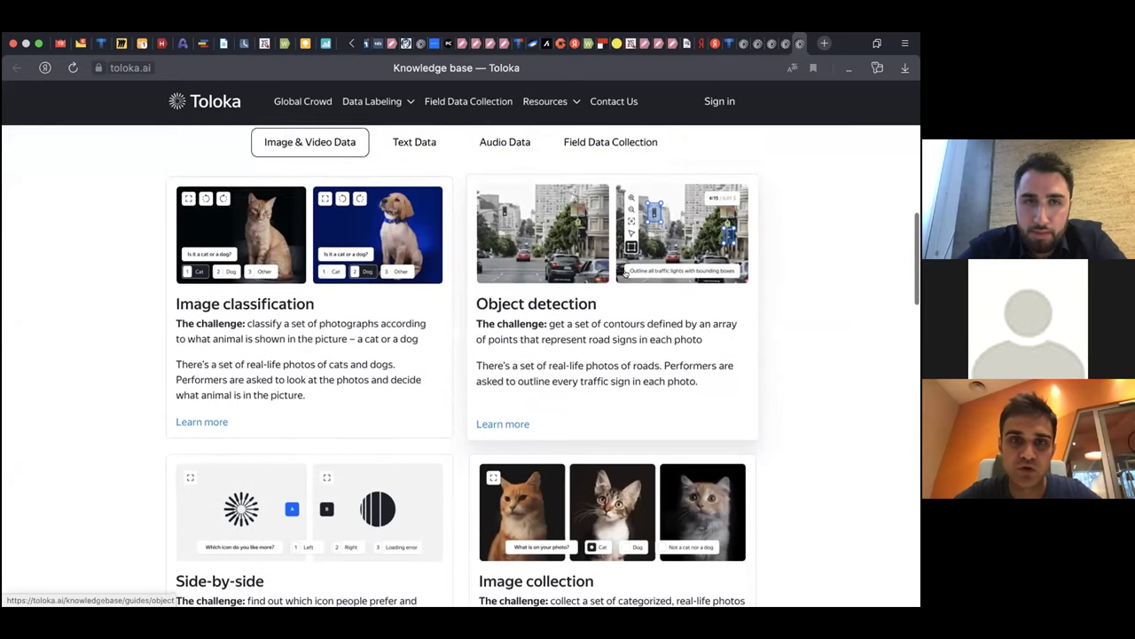
pyautogui.scroll(-5, 550, 377)
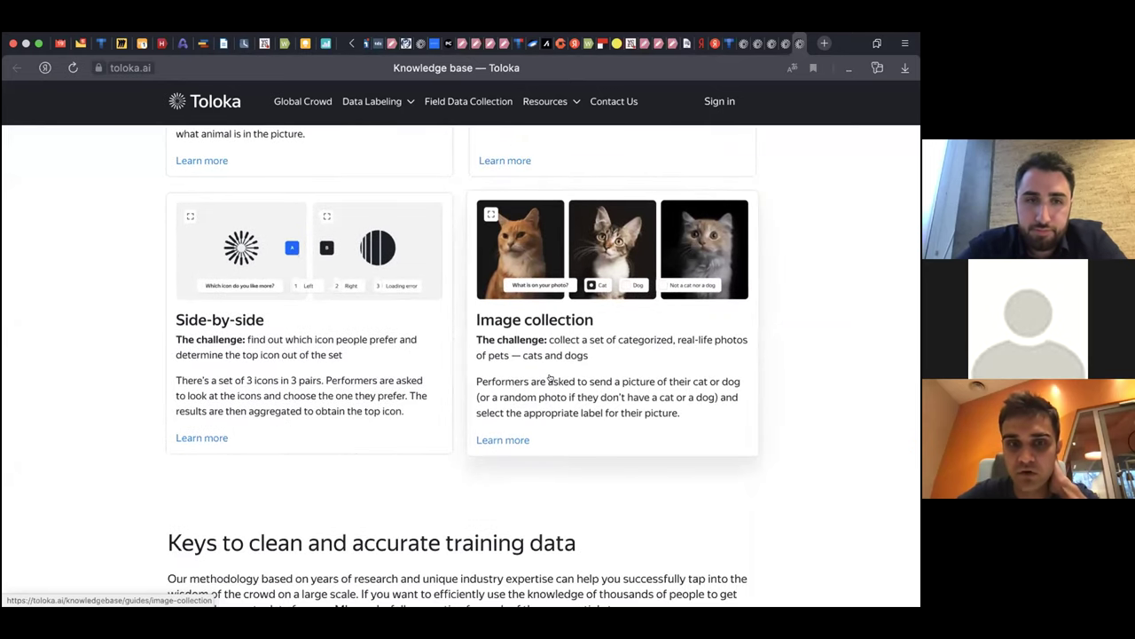
# - Review the six steps in the Knowledge Base section on keys to clean and accurate training data
pyautogui.scroll(-3, 550, 381)
pyautogui.scroll(-4, 559, 442)
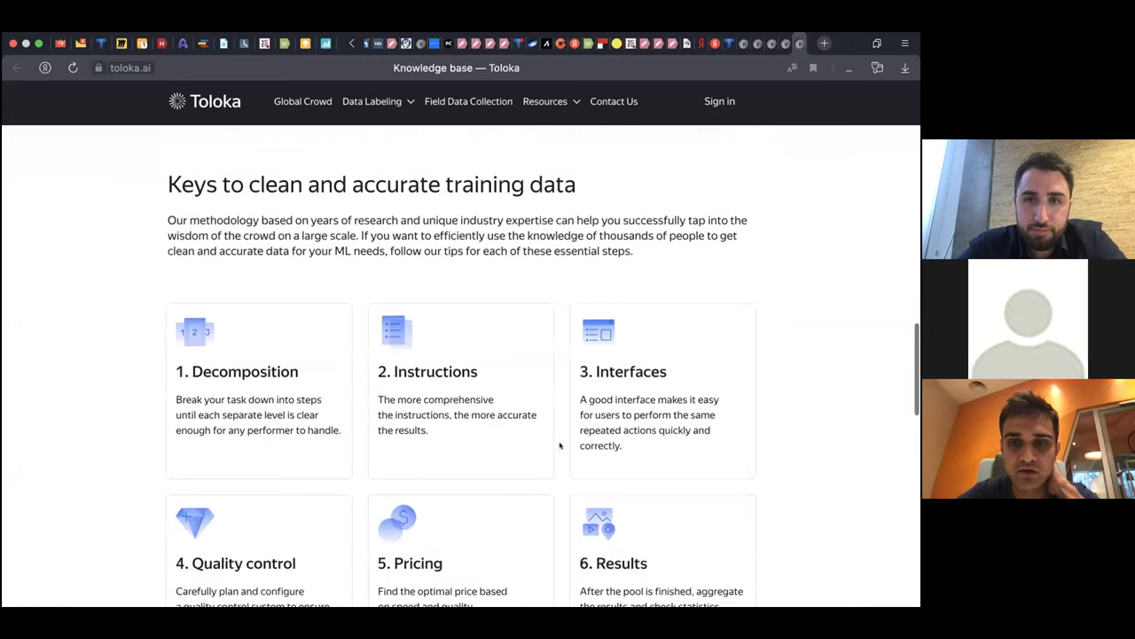
pyautogui.scroll(-2, 560, 445)
pyautogui.scroll(1, 560, 446)
pyautogui.scroll(-1, 559, 446)
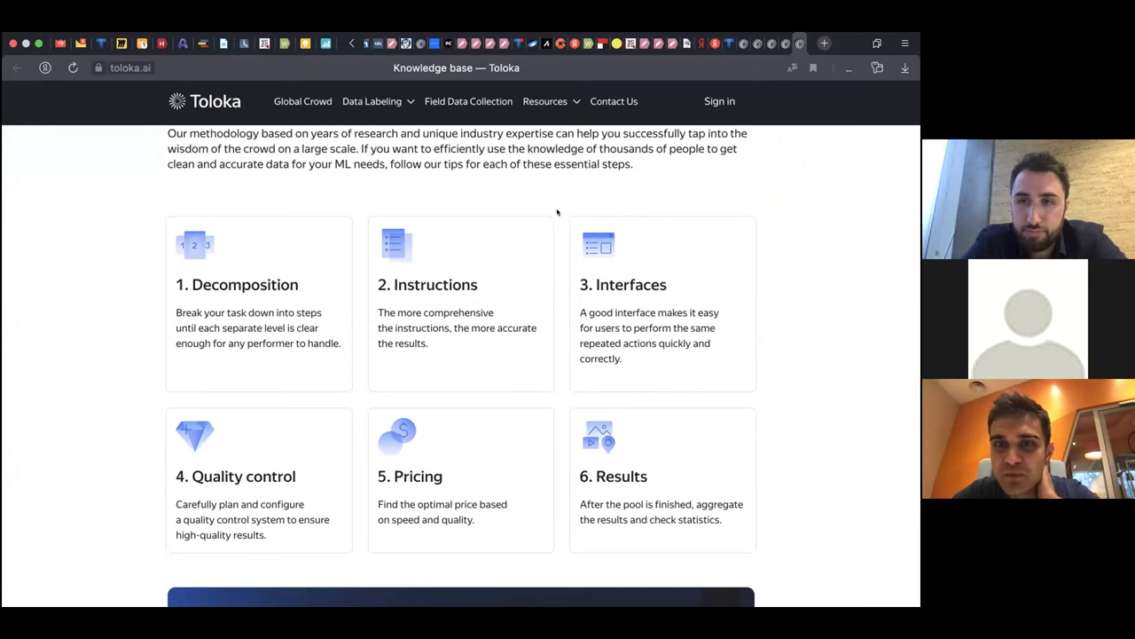
# - Return to the requester interface and open the pool of the first "Is it a cat or a dog?" project
pyautogui.click(757, 44)
pyautogui.click(743, 43)
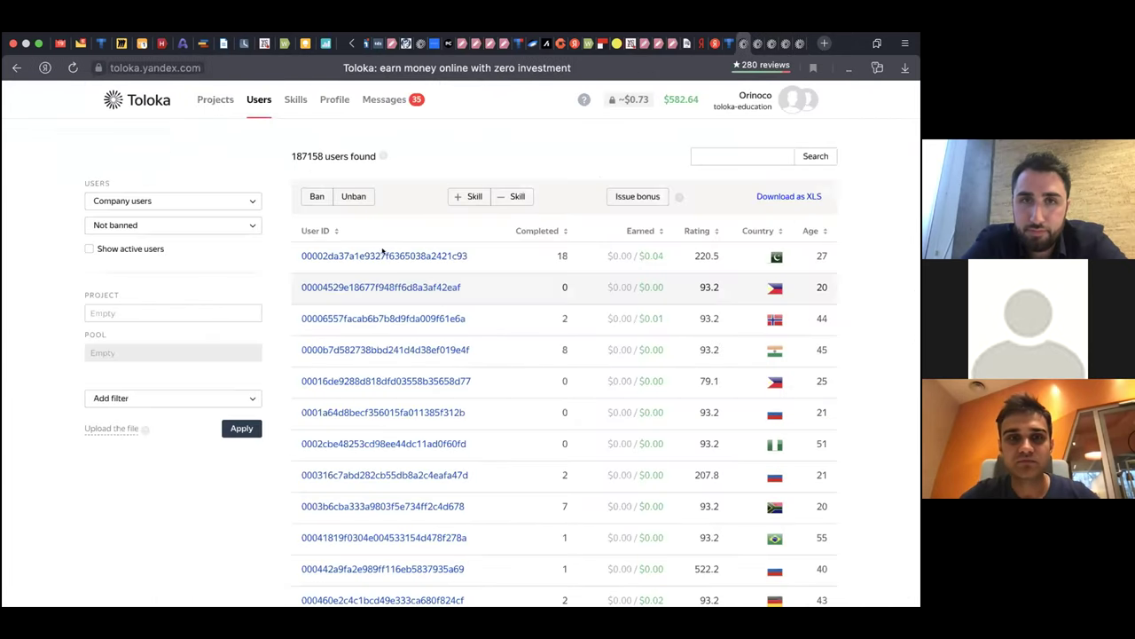
pyautogui.click(214, 100)
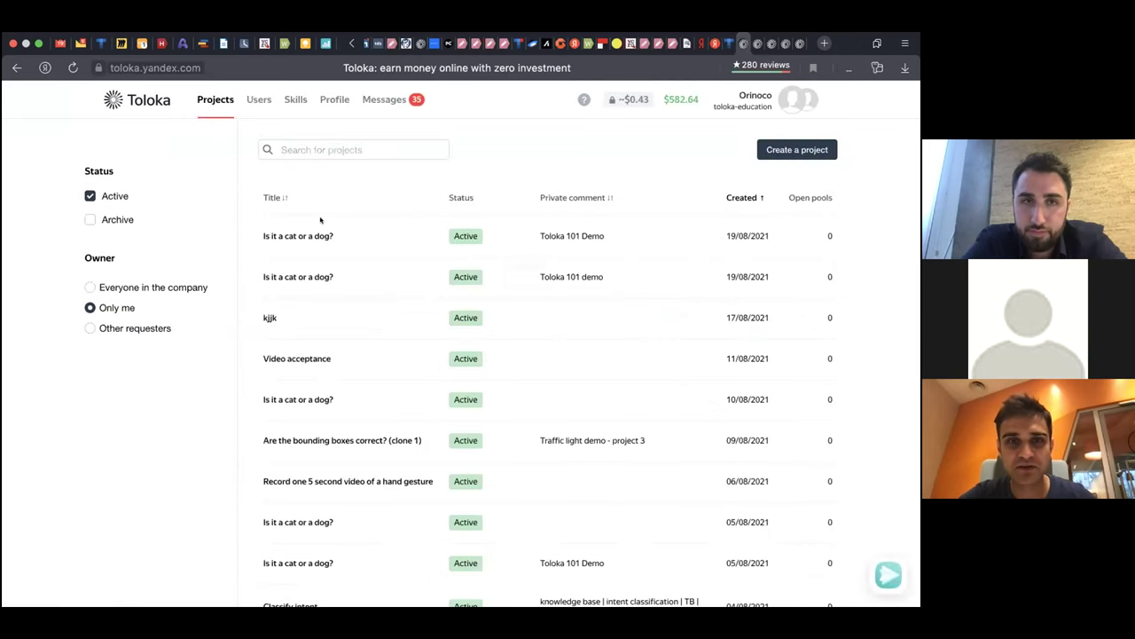
pyautogui.click(291, 235)
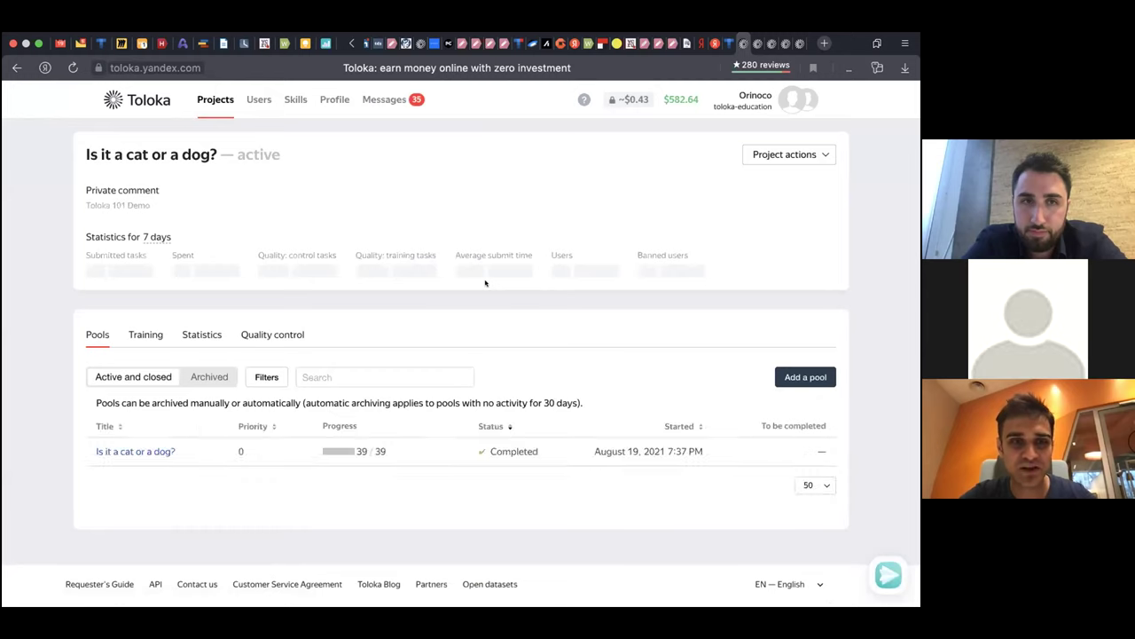
pyautogui.click(133, 451)
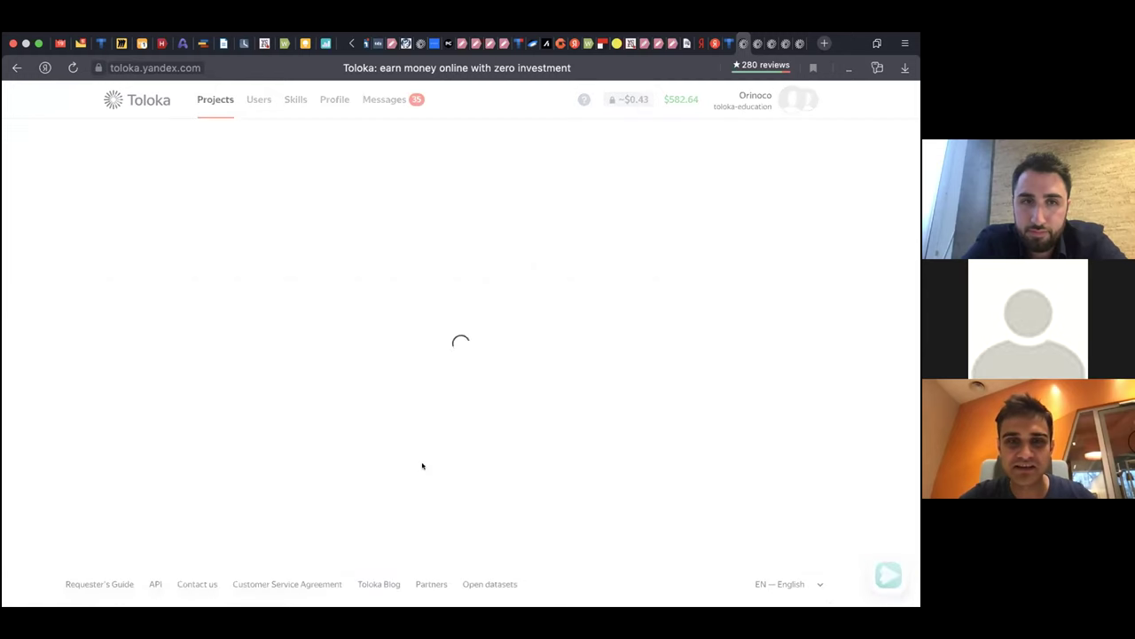
# - Review the pool's completion progress, its numbers of tasks and control tasks, and the pool statistics
pyautogui.scroll(-2, 562, 385)
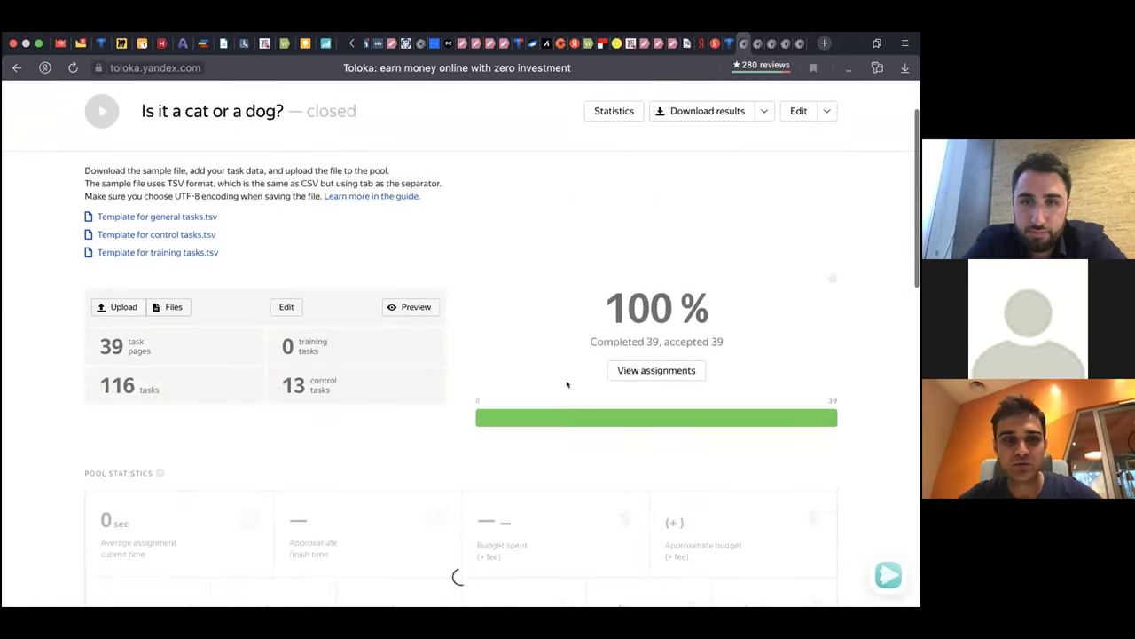
pyautogui.moveTo(279, 374)
pyautogui.mouseDown()
pyautogui.moveTo(317, 385)
pyautogui.moveTo(284, 383)
pyautogui.mouseUp()
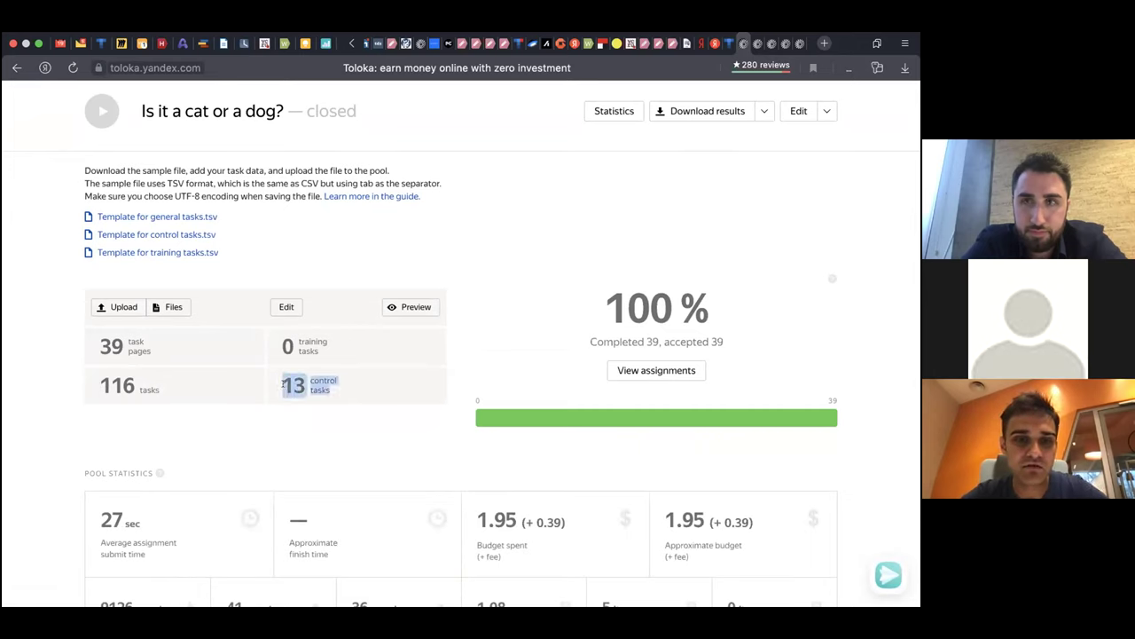
pyautogui.moveTo(183, 393); pyautogui.dragTo(89, 388)
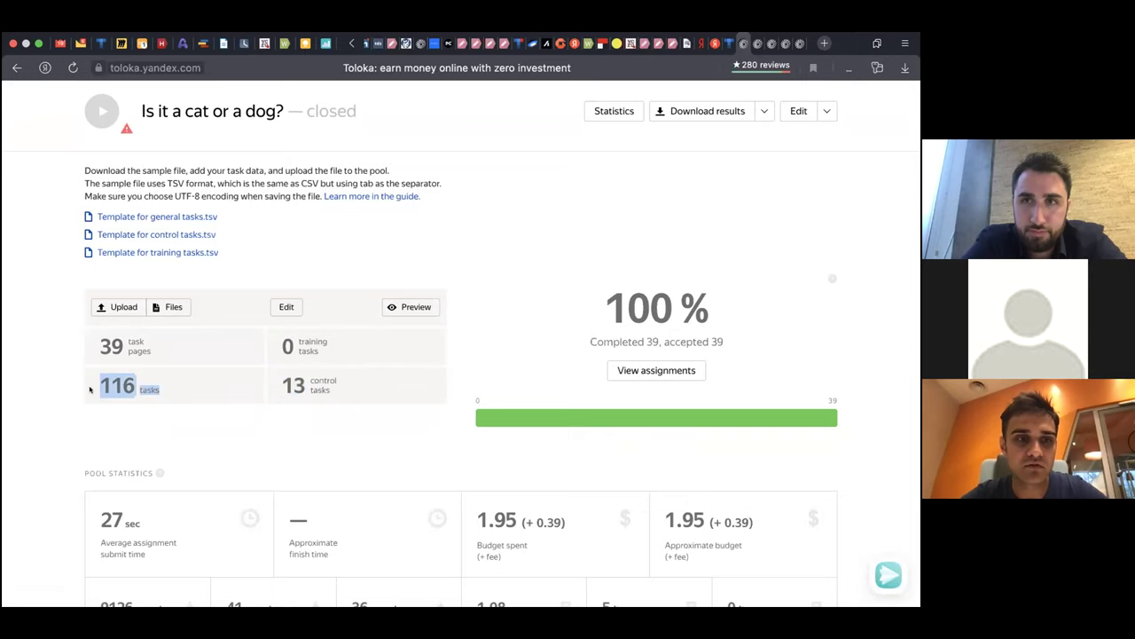
pyautogui.click(214, 414)
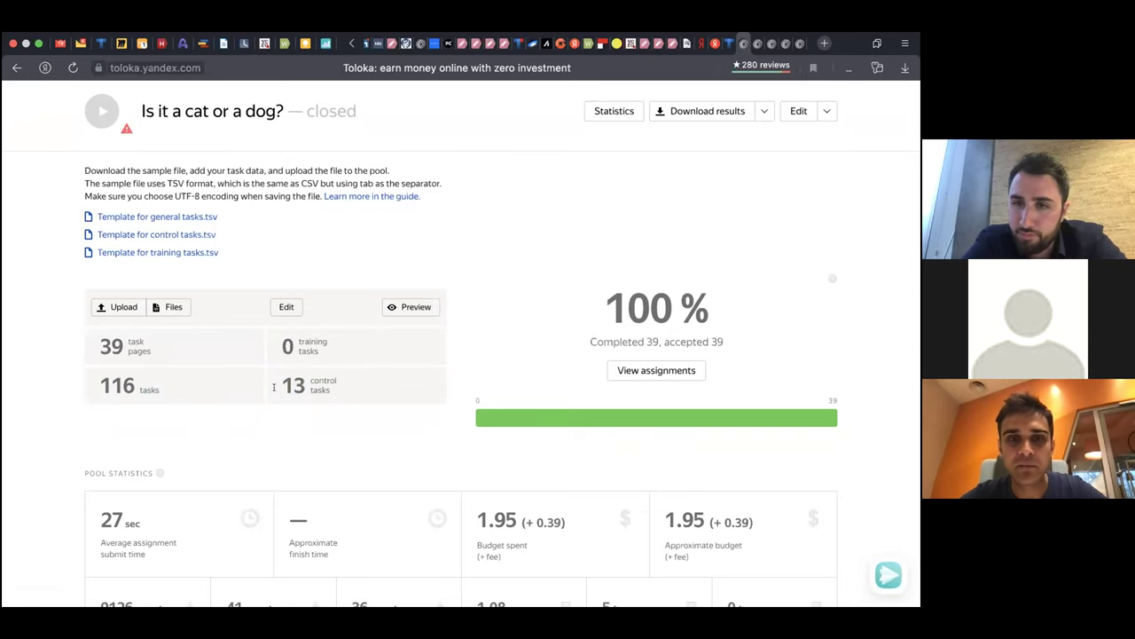
pyautogui.scroll(-1, 316, 393)
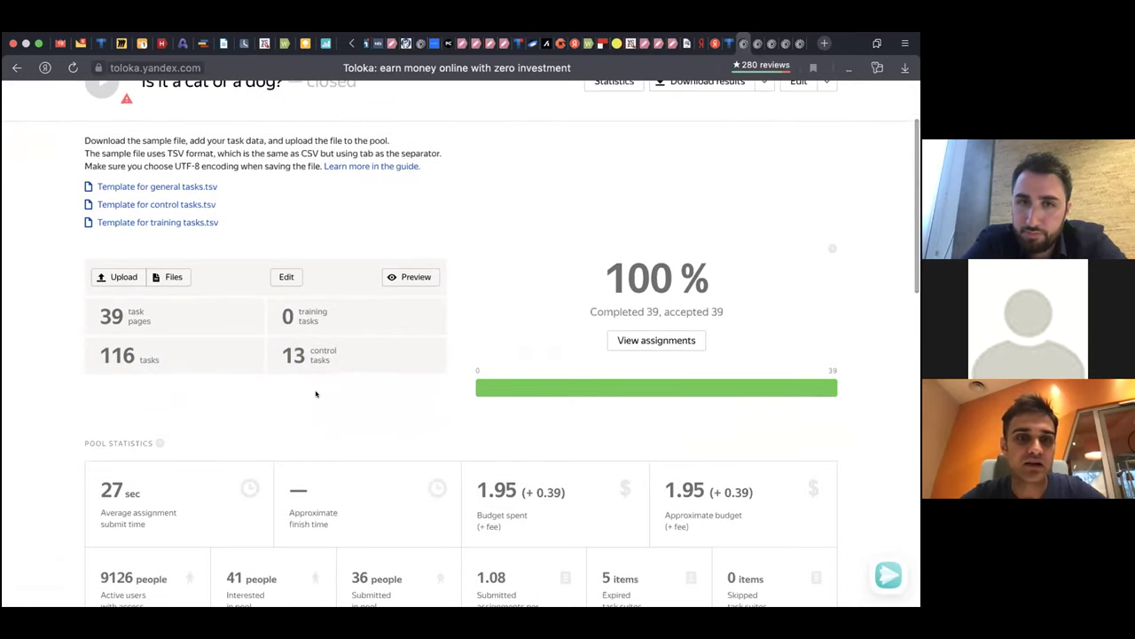
pyautogui.scroll(1, 334, 396)
pyautogui.scroll(1, 334, 396)
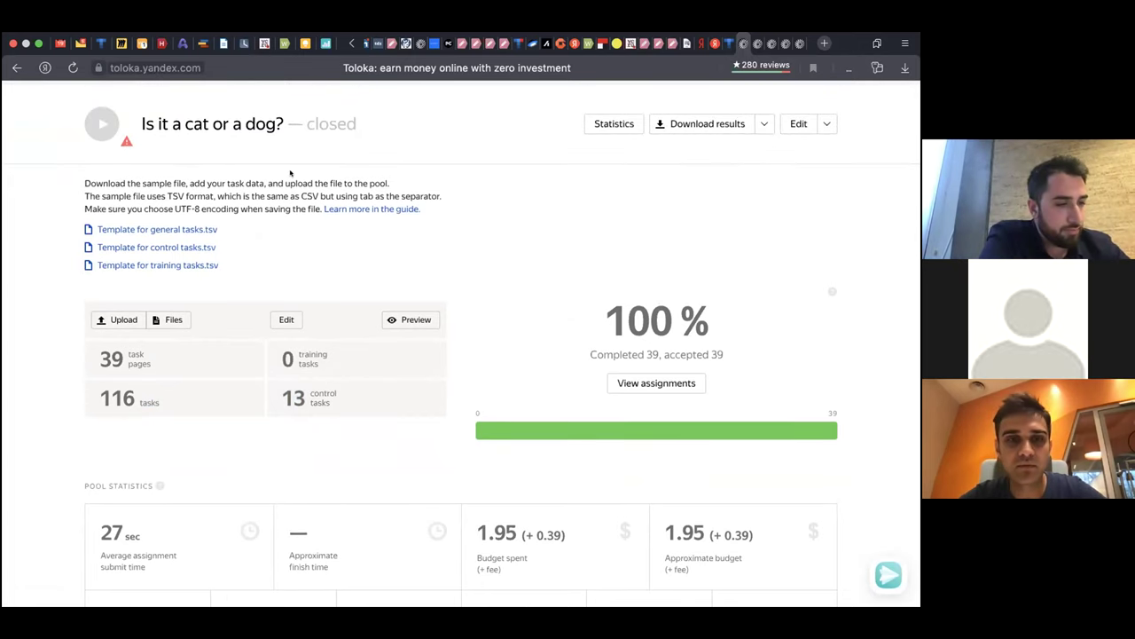
pyautogui.scroll(2, 750, 232)
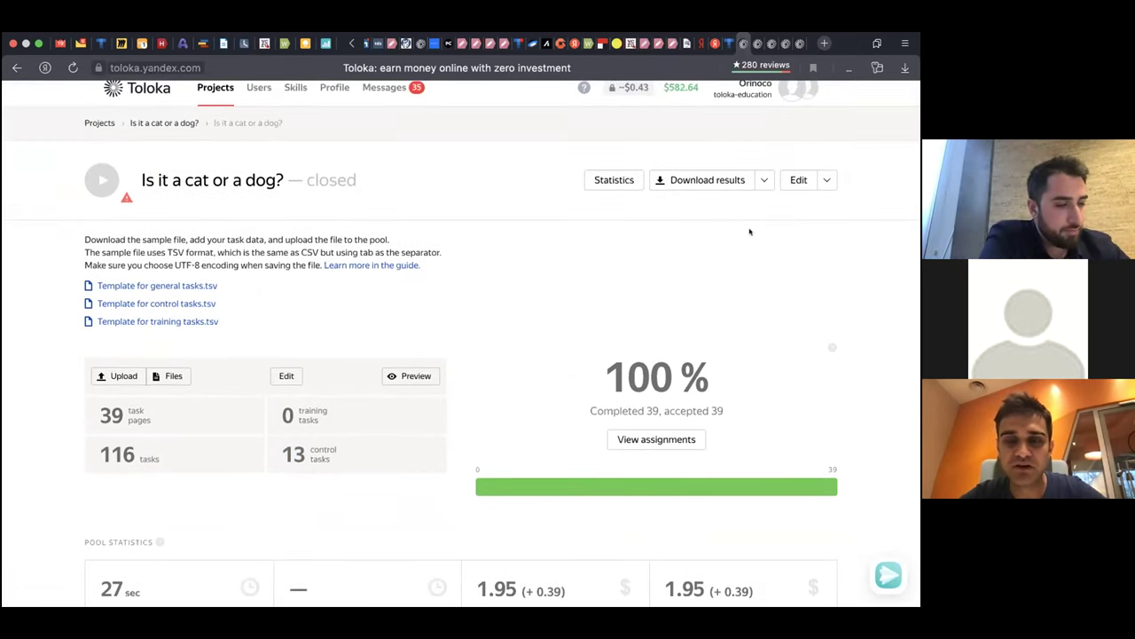
# - Start aggregating the pool's results with the Dawid-Skene aggregation model and open the list of operations
pyautogui.click(765, 179)
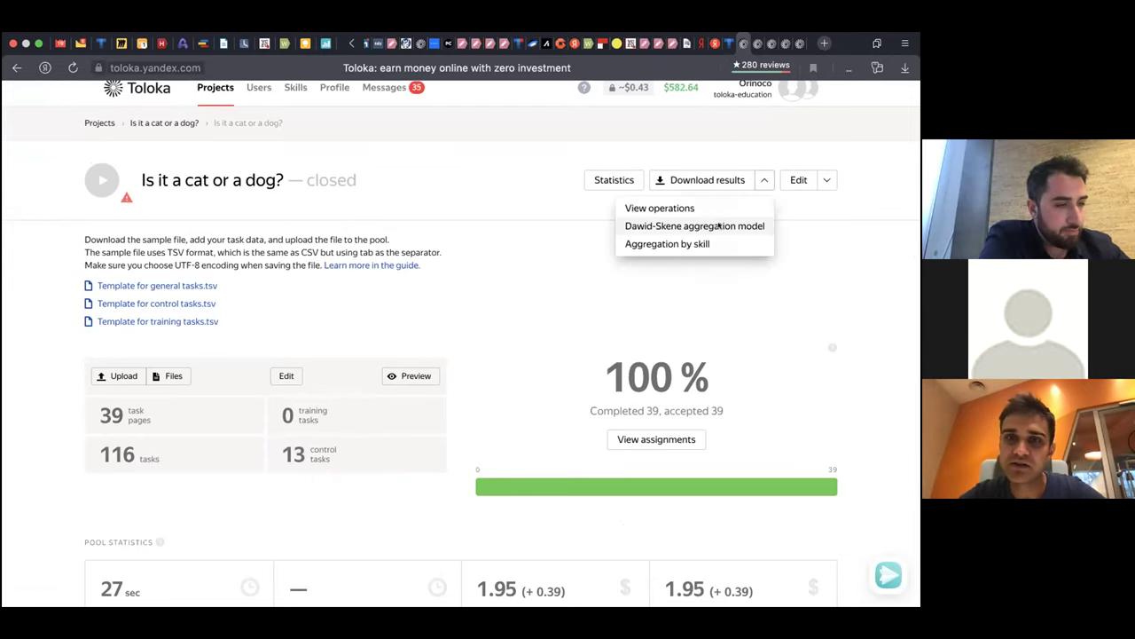
pyautogui.click(715, 227)
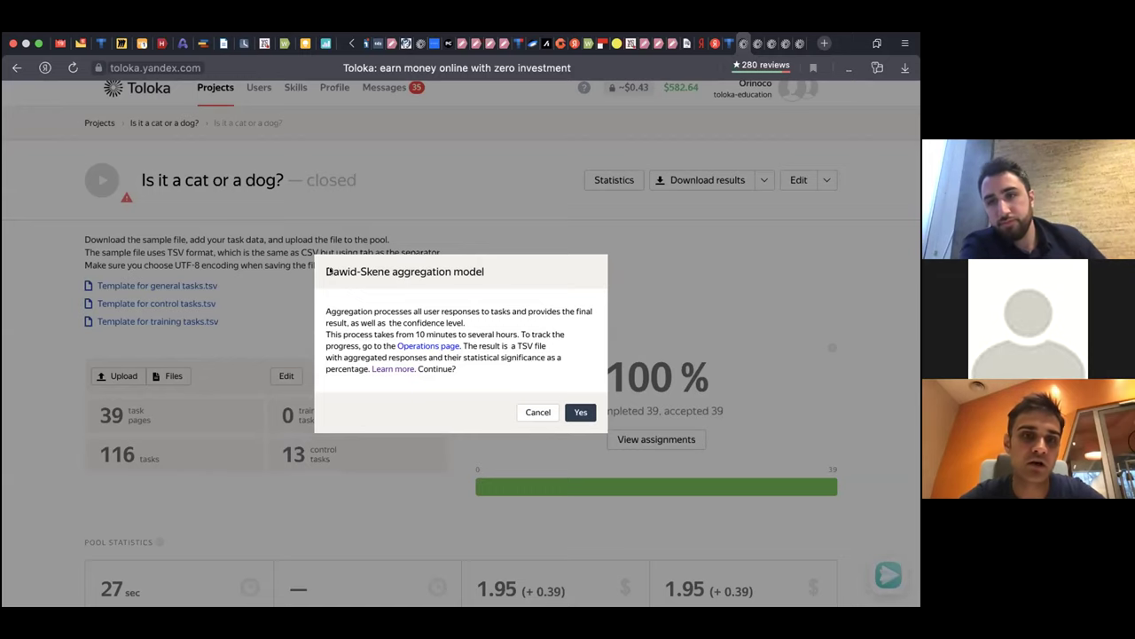
pyautogui.click(588, 412)
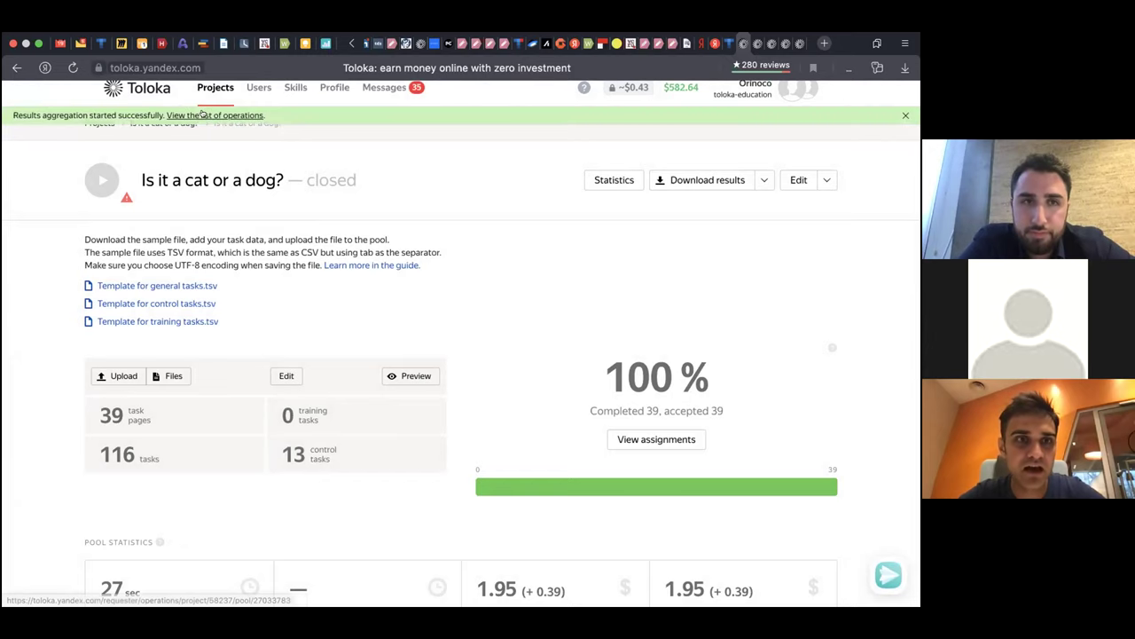
pyautogui.click(205, 96)
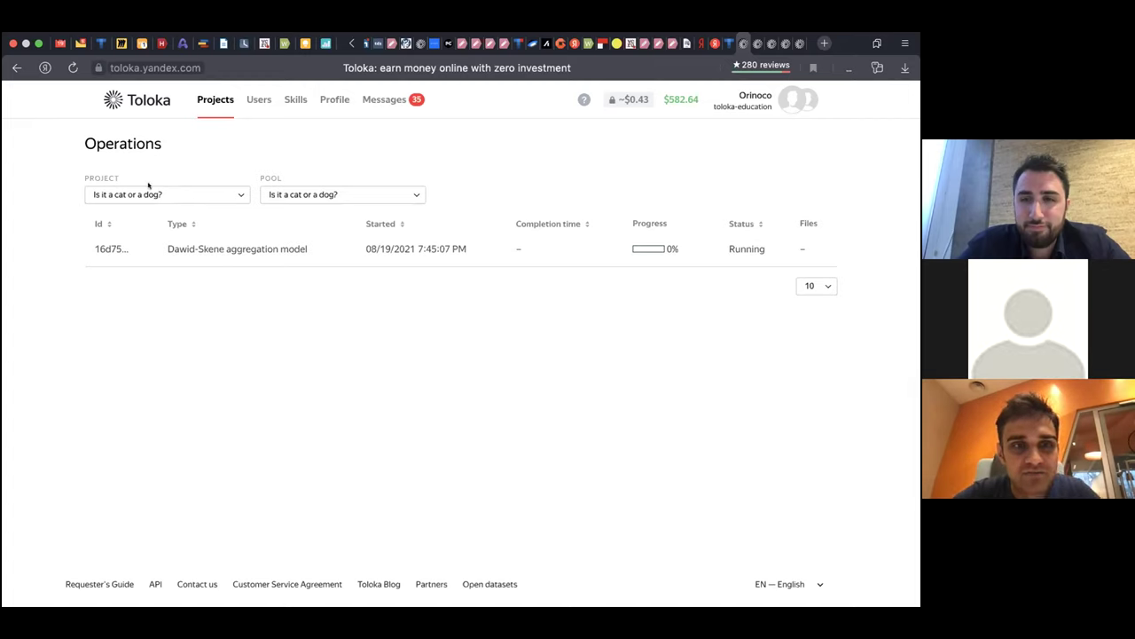
# - Refresh the operations list, download the aggregated results file, and show it full screen in Excel
pyautogui.press('super+r')
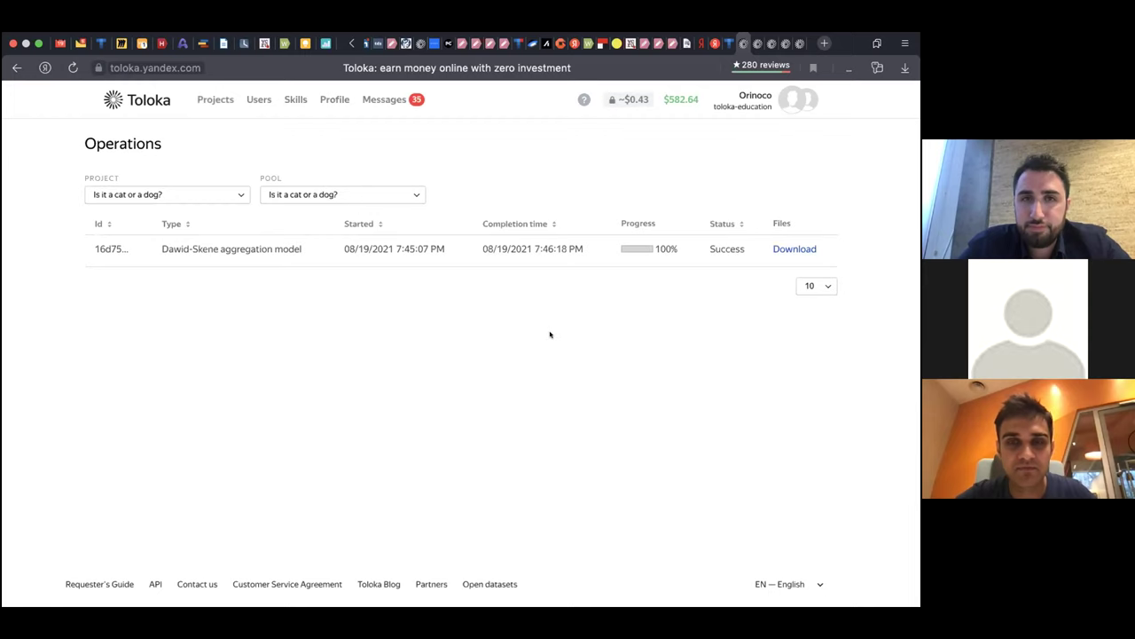
pyautogui.click(786, 249)
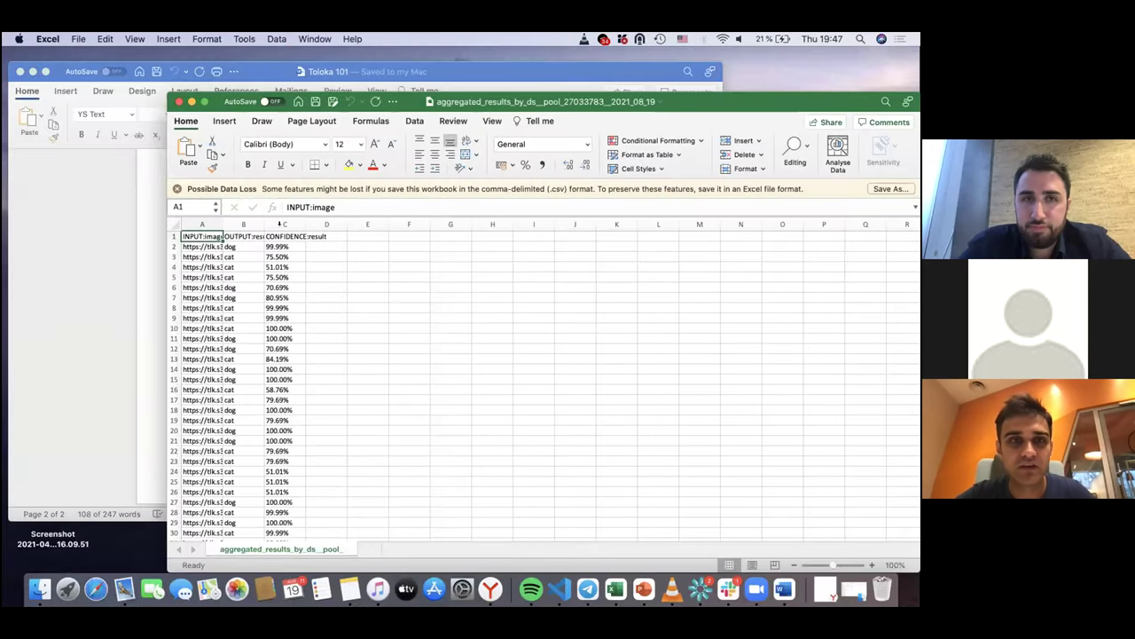
pyautogui.click(205, 101)
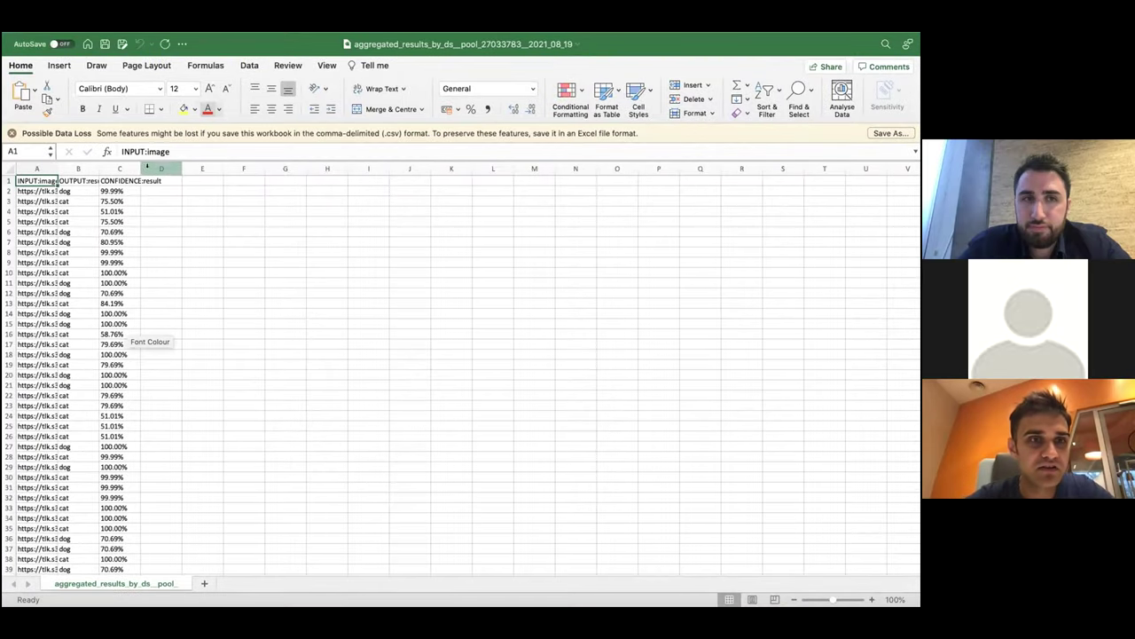
# - Look through the aggregated result rows and widen the INPUT:image and CONFIDENCE:result columns
pyautogui.scroll(-12, 127, 368)
pyautogui.scroll(-10, 127, 368)
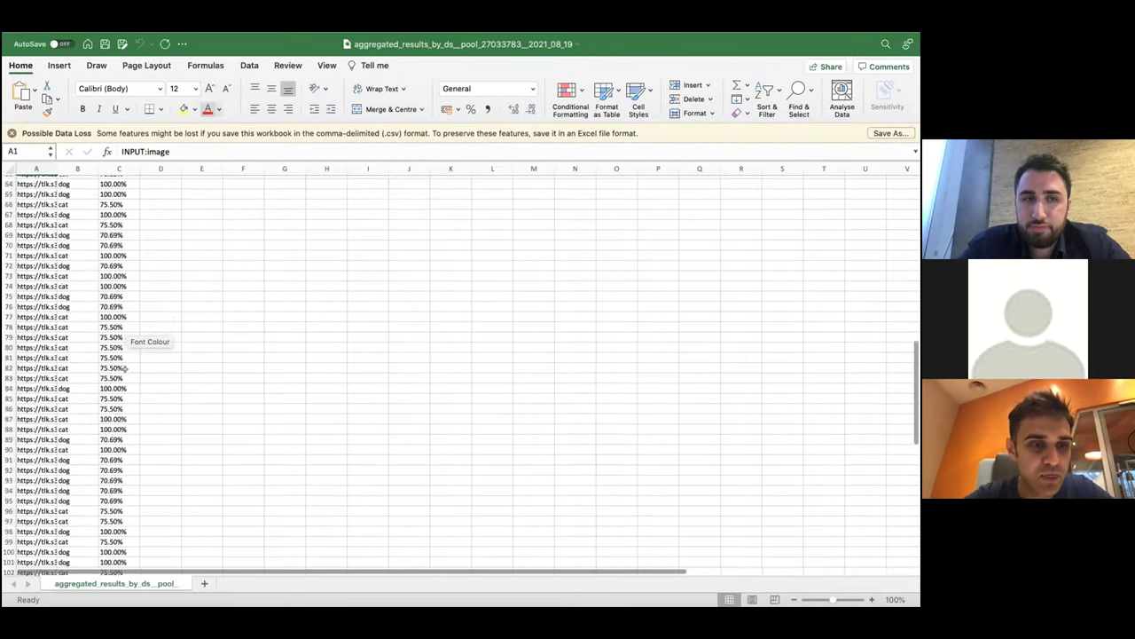
pyautogui.scroll(20, 127, 368)
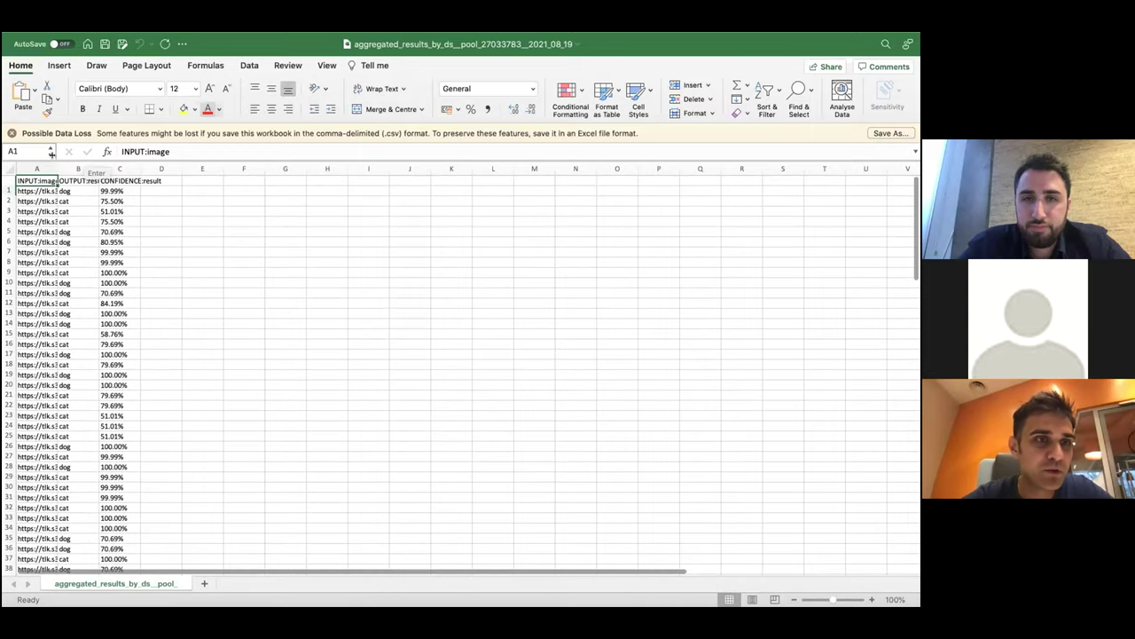
pyautogui.moveTo(54, 166); pyautogui.dragTo(223, 166)
pyautogui.moveTo(306, 166); pyautogui.dragTo(381, 166)
pyautogui.scroll(-3, 299, 347)
pyautogui.scroll(3, 299, 347)
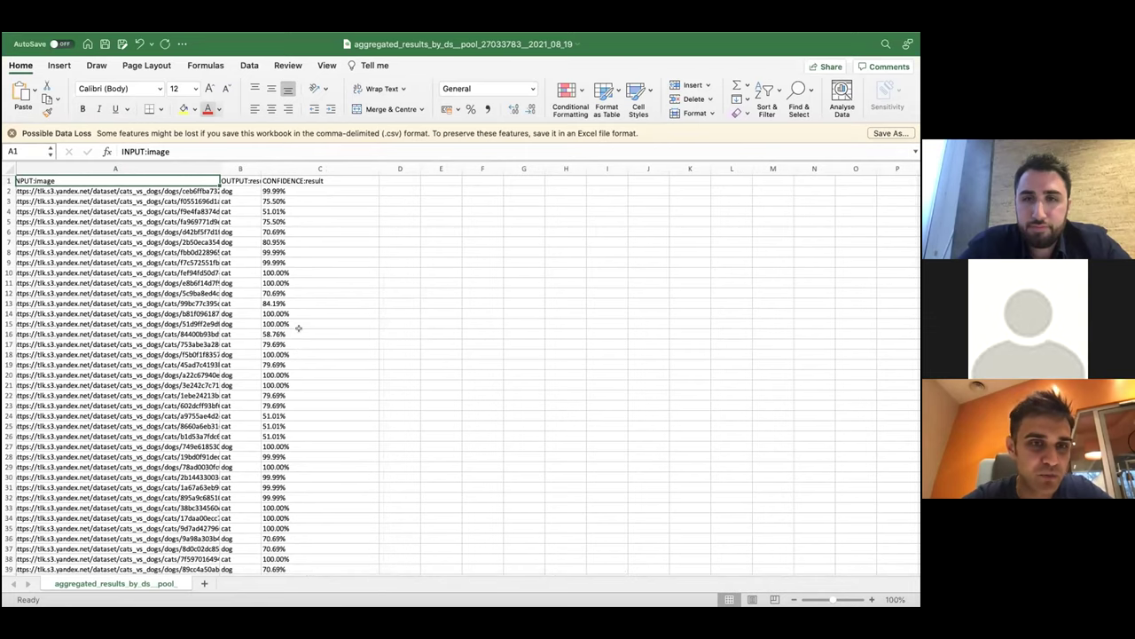
pyautogui.hscroll(-2, 346, 355)
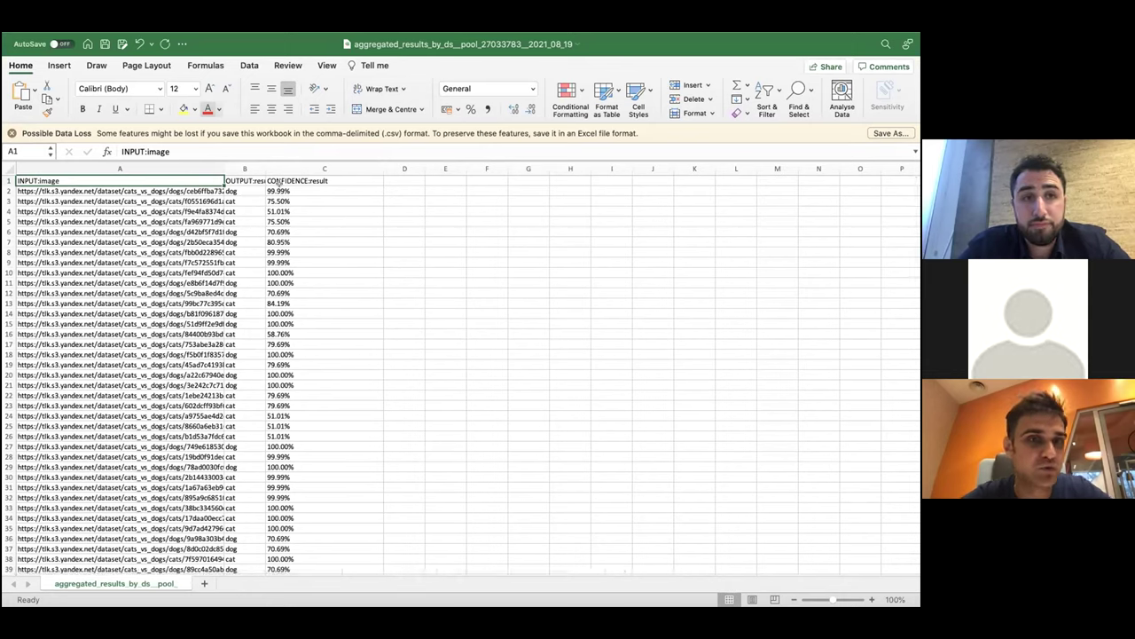
# - Open the image URL in cell A2 in the browser, then return to Excel and widen the OUTPUT:result column
pyautogui.doubleClick(179, 191)
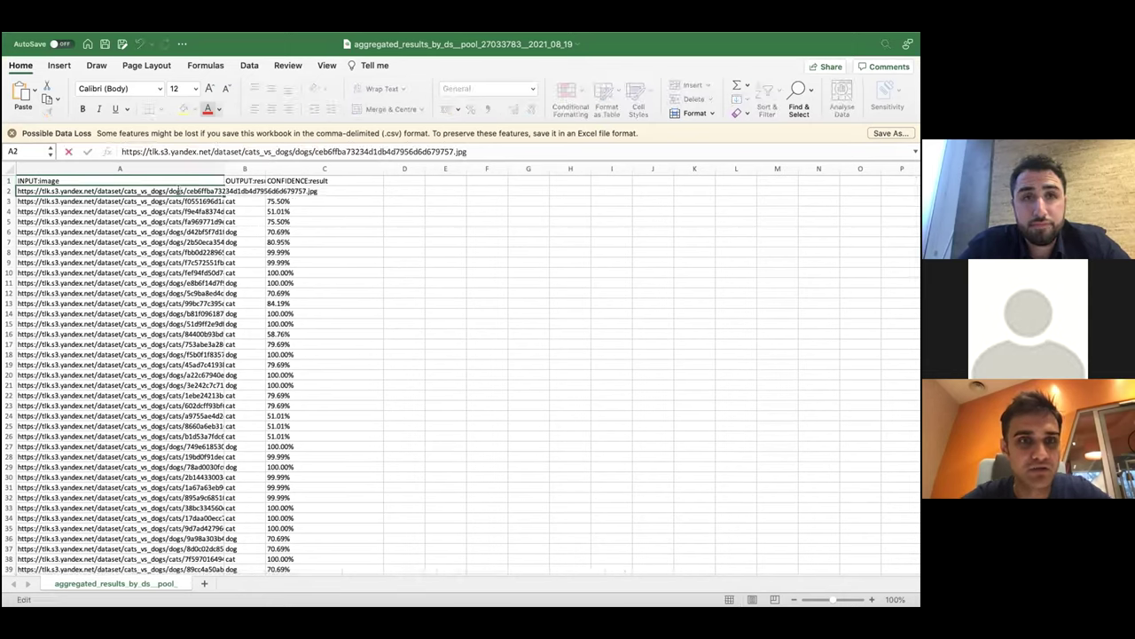
pyautogui.press('Return')
pyautogui.click(178, 191)
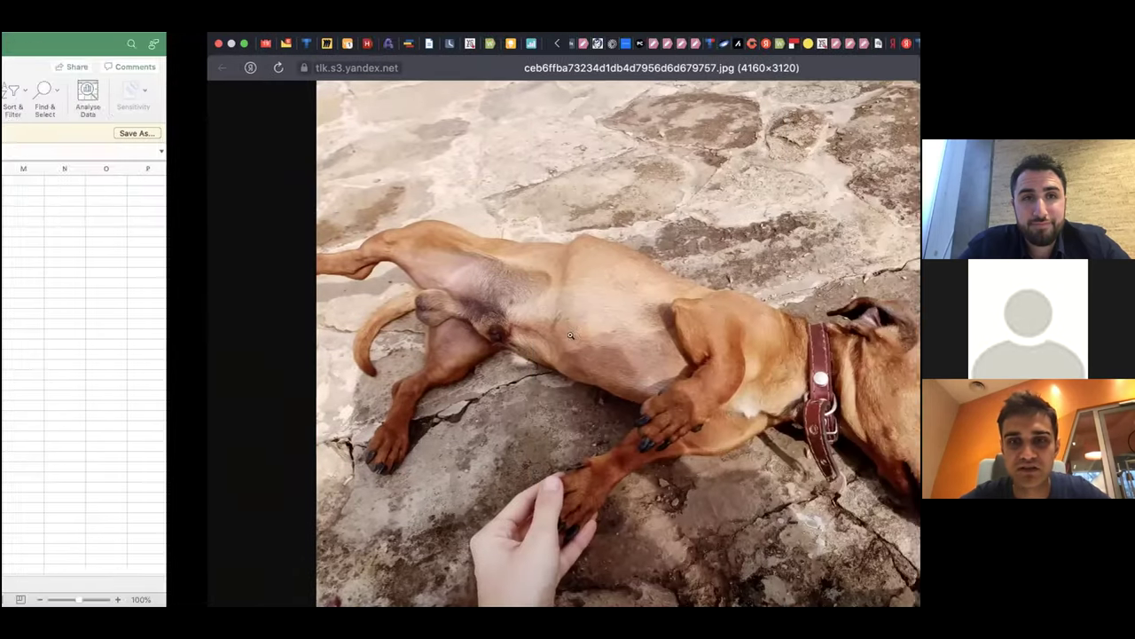
pyautogui.click(570, 335)
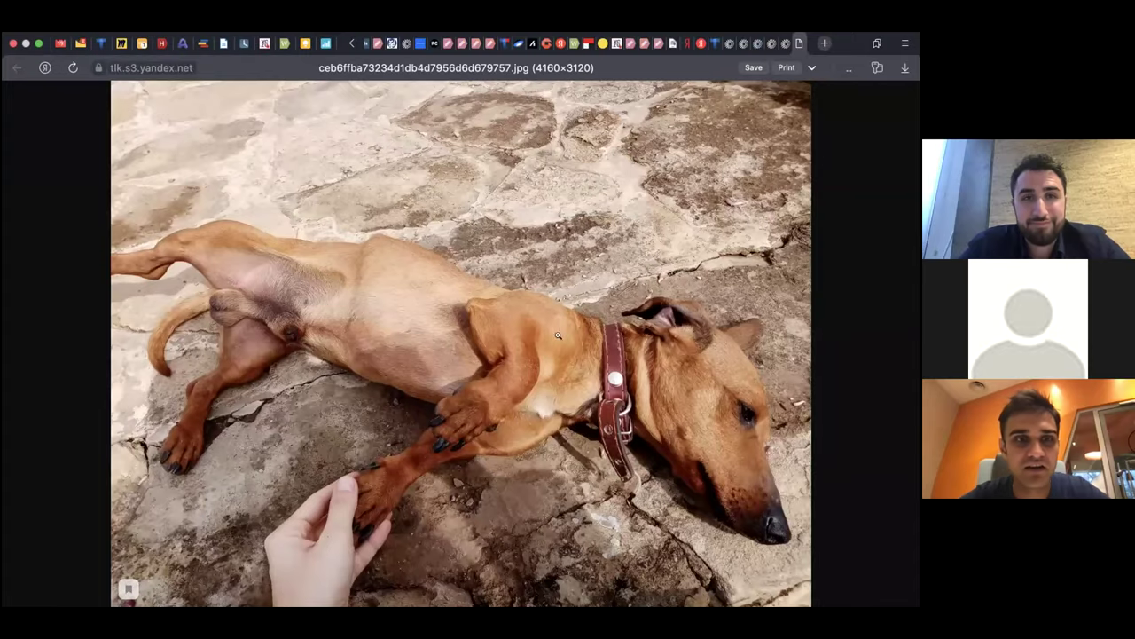
pyautogui.press('super+Tab')
pyautogui.moveTo(265, 166); pyautogui.dragTo(364, 168)
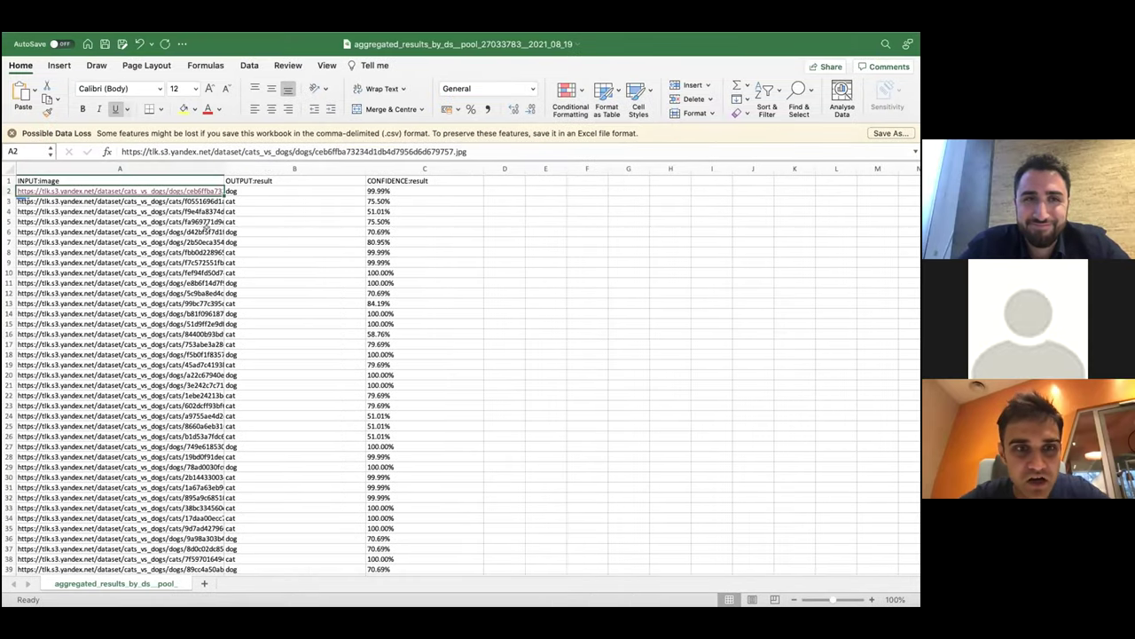
# - View the image linked in cell A6, then close both dog image tabs and return to the spreadsheet
pyautogui.doubleClick(207, 232)
pyautogui.press('Return')
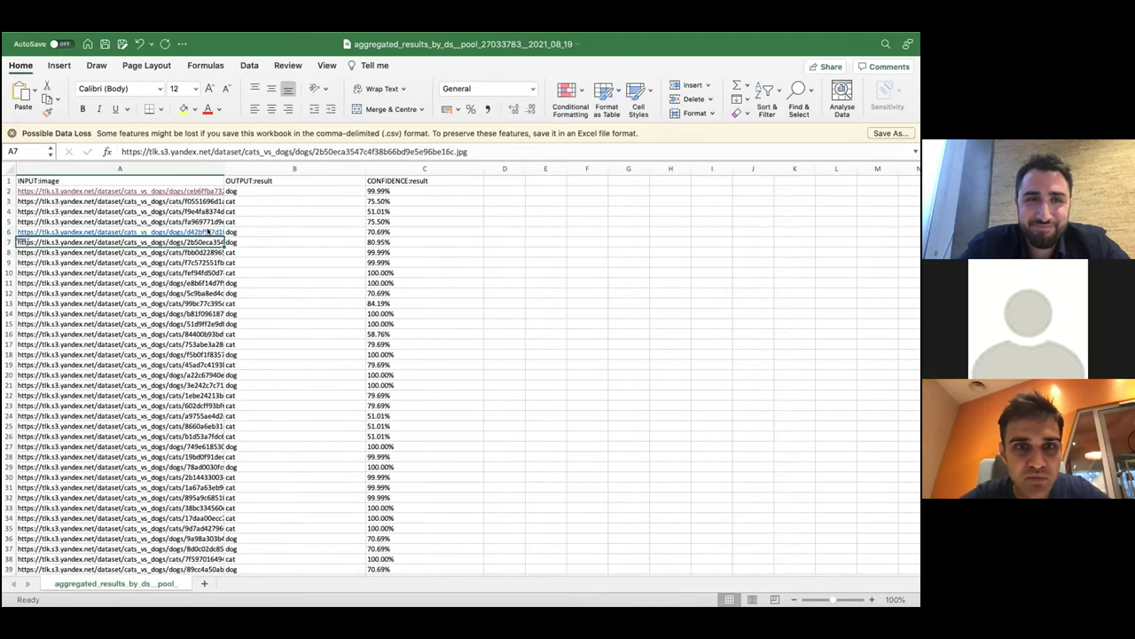
pyautogui.click(209, 231)
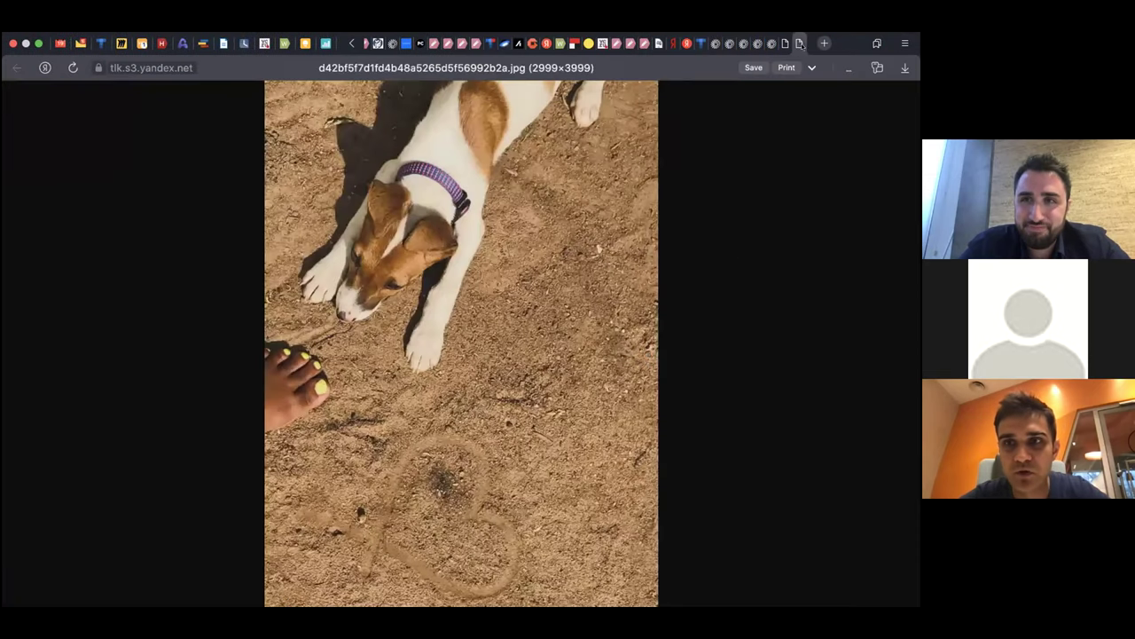
pyautogui.click(800, 42)
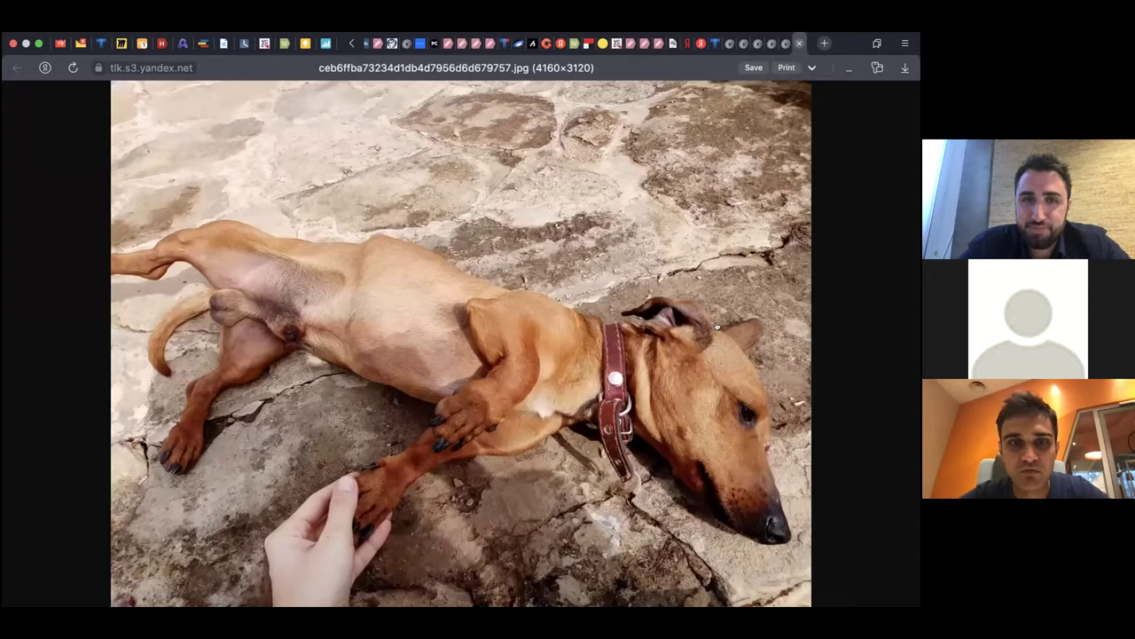
pyautogui.press('super+w')
pyautogui.press('super+Tab')
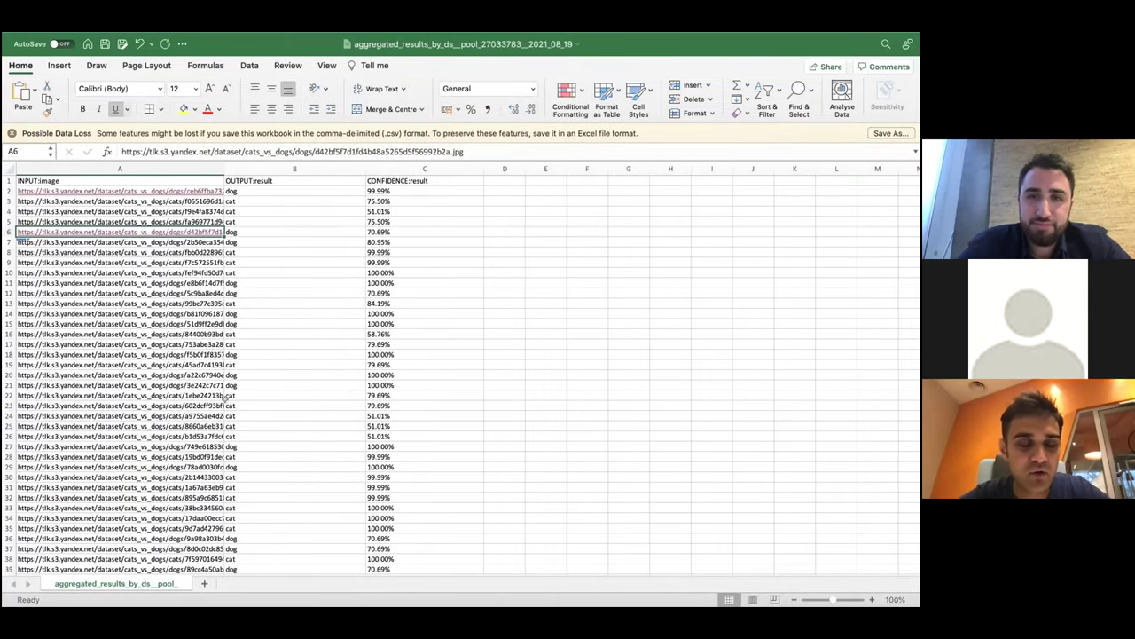
# - Open the image URL in cell A120 in the browser and enlarge the picture to inspect it
pyautogui.scroll(-20, 226, 400)
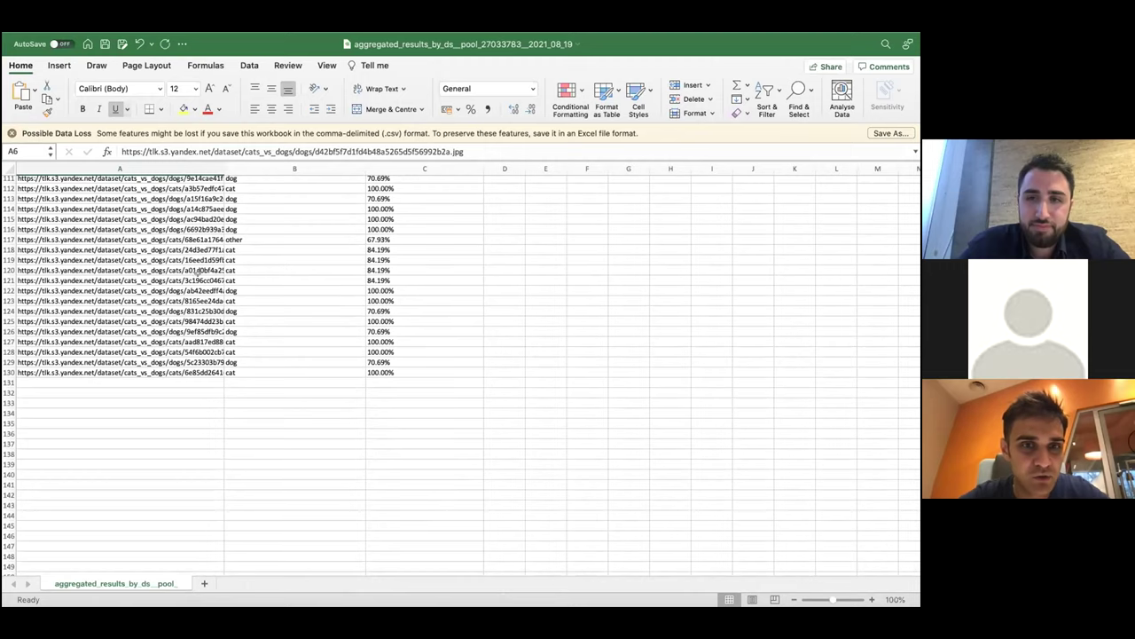
pyautogui.doubleClick(190, 269)
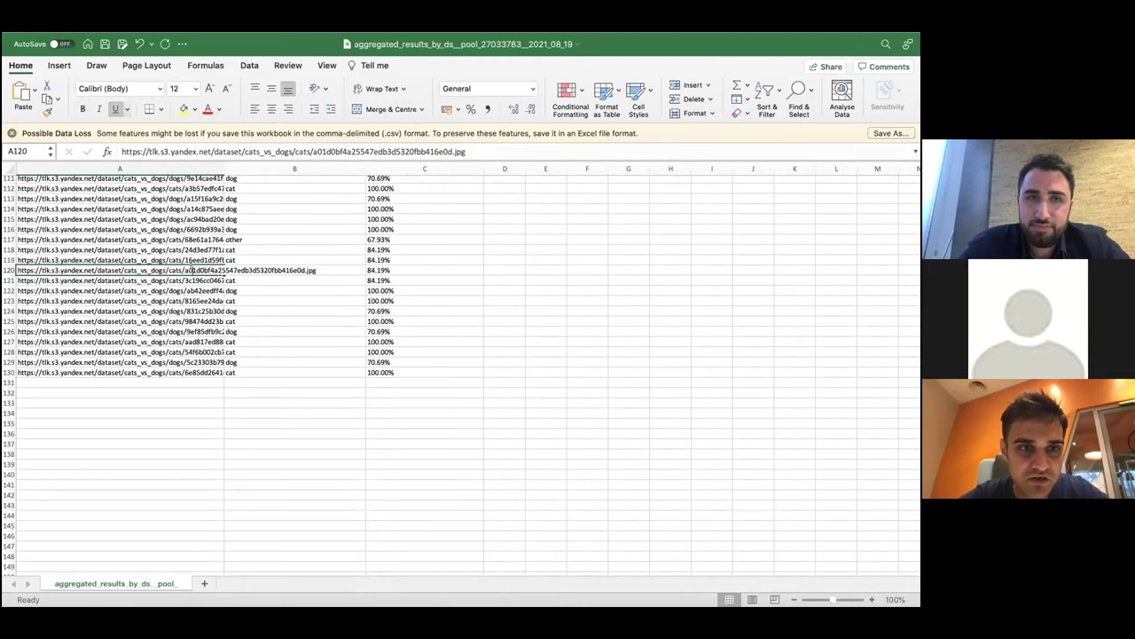
pyautogui.click(142, 261)
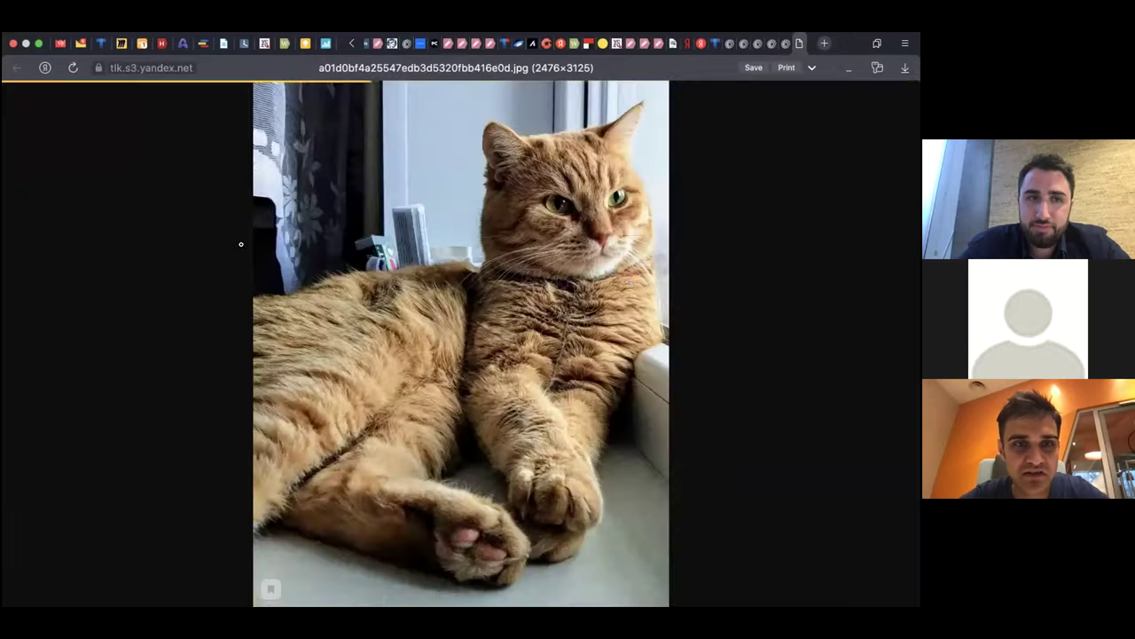
pyautogui.click(586, 209)
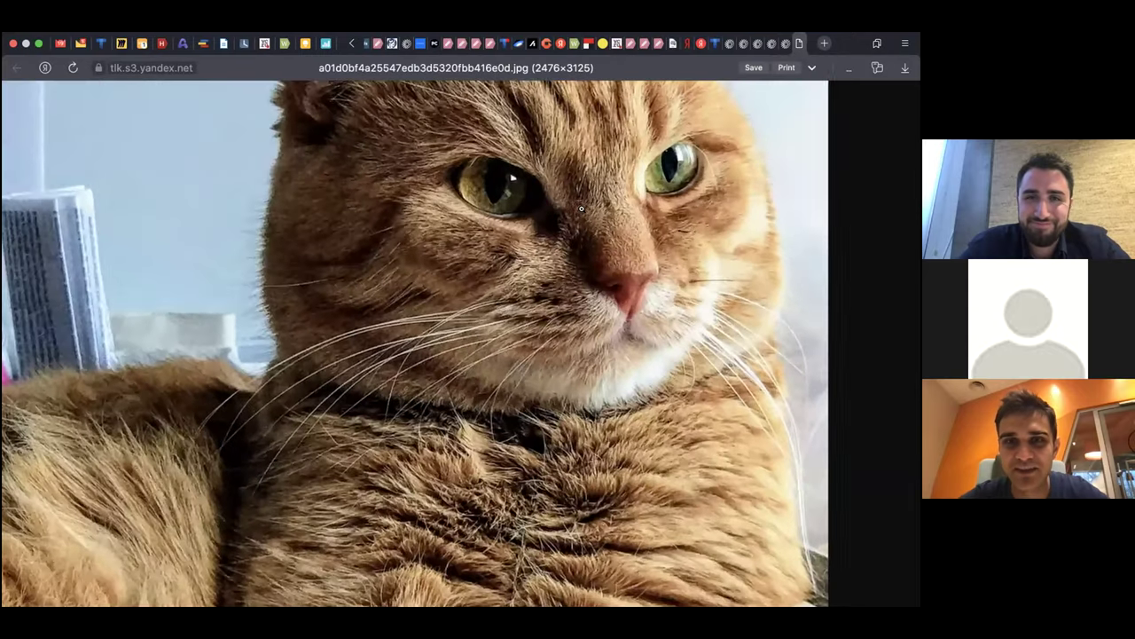
pyautogui.scroll(2, 586, 231)
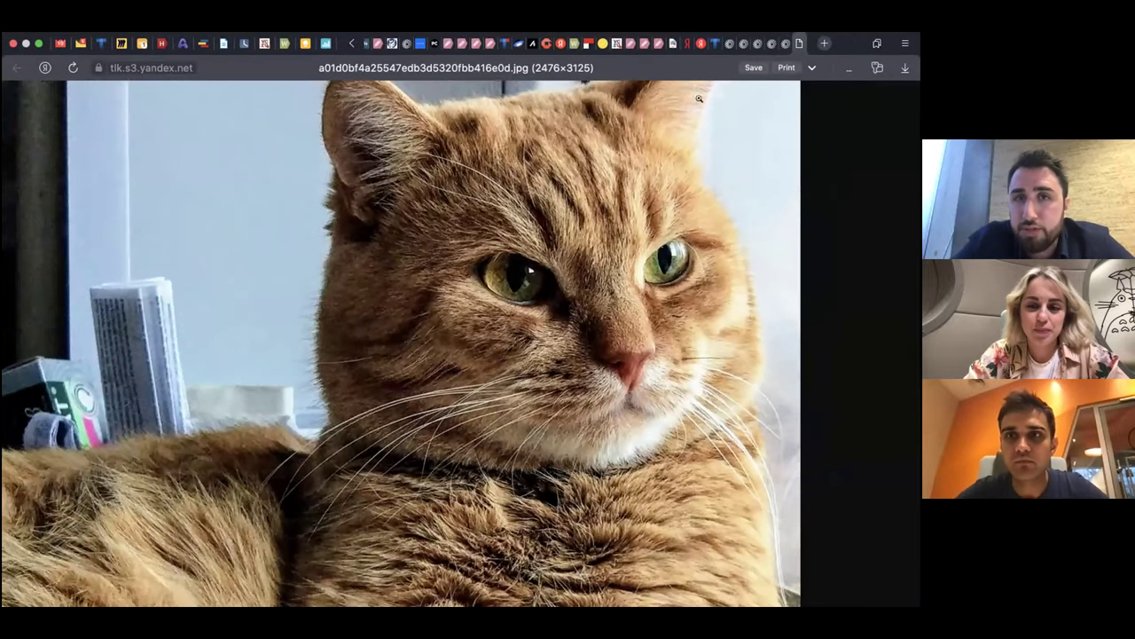
# - Close the image tab and open the "Is it a cat or a dog?" pool from its project in Toloka
pyautogui.click(798, 42)
pyautogui.click(741, 44)
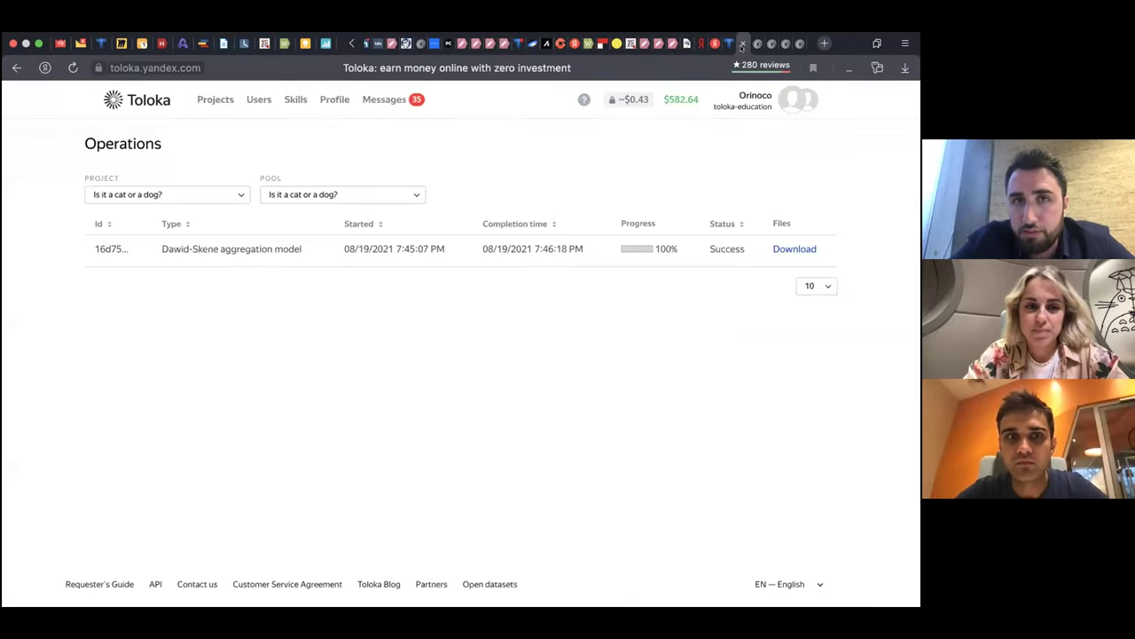
pyautogui.click(205, 112)
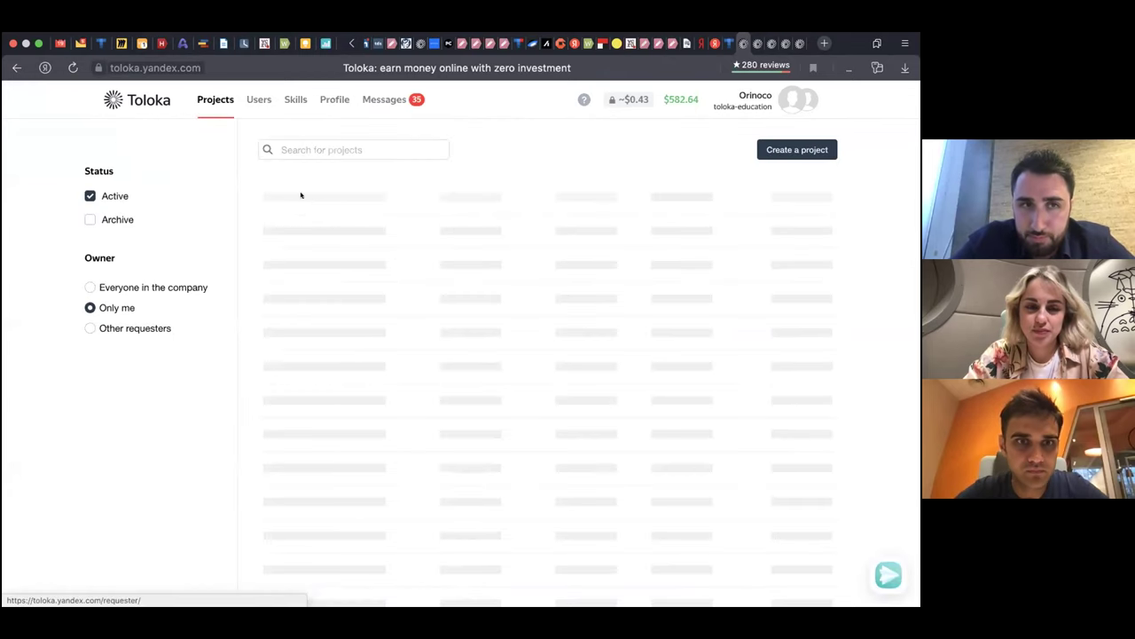
pyautogui.click(295, 233)
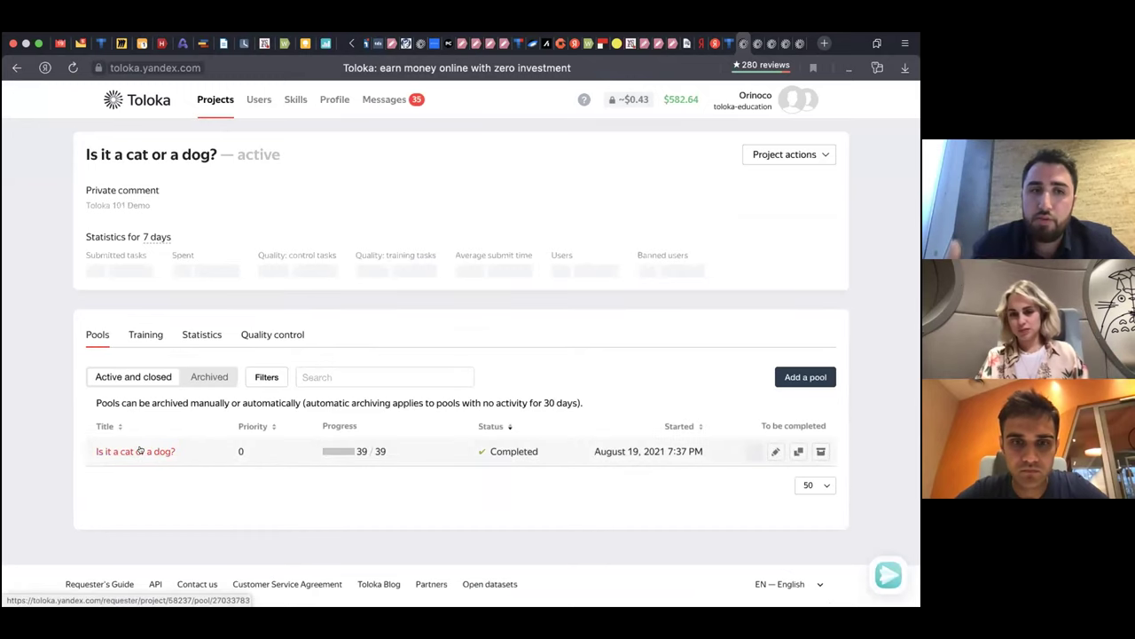
pyautogui.click(139, 451)
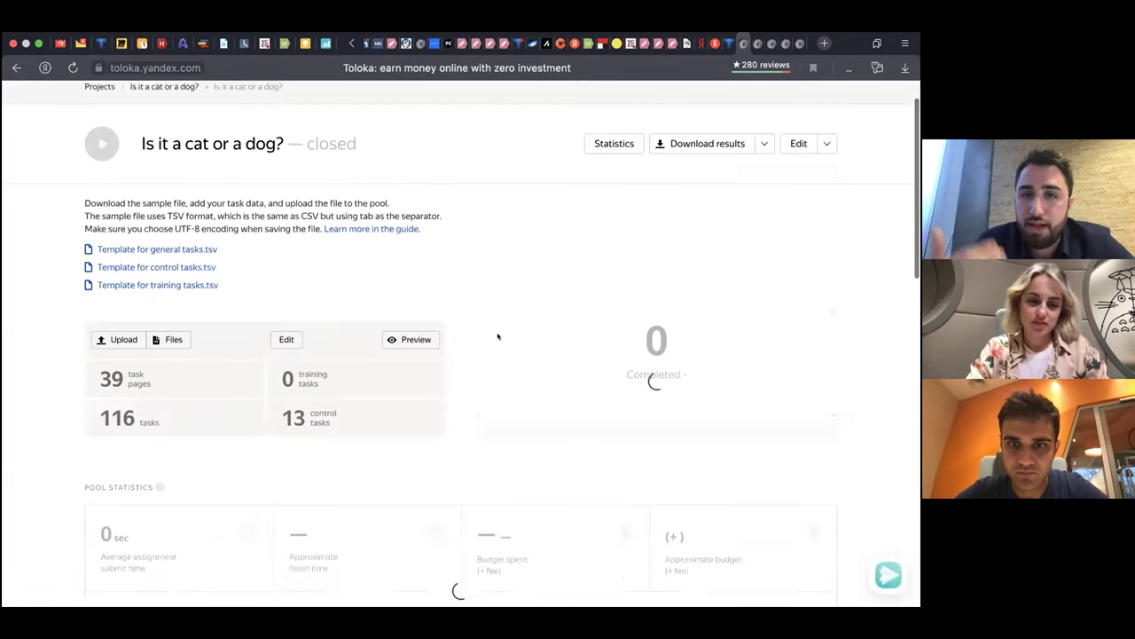
# - Review the pool statistics and highlight the budget spent amount
pyautogui.scroll(-5, 497, 333)
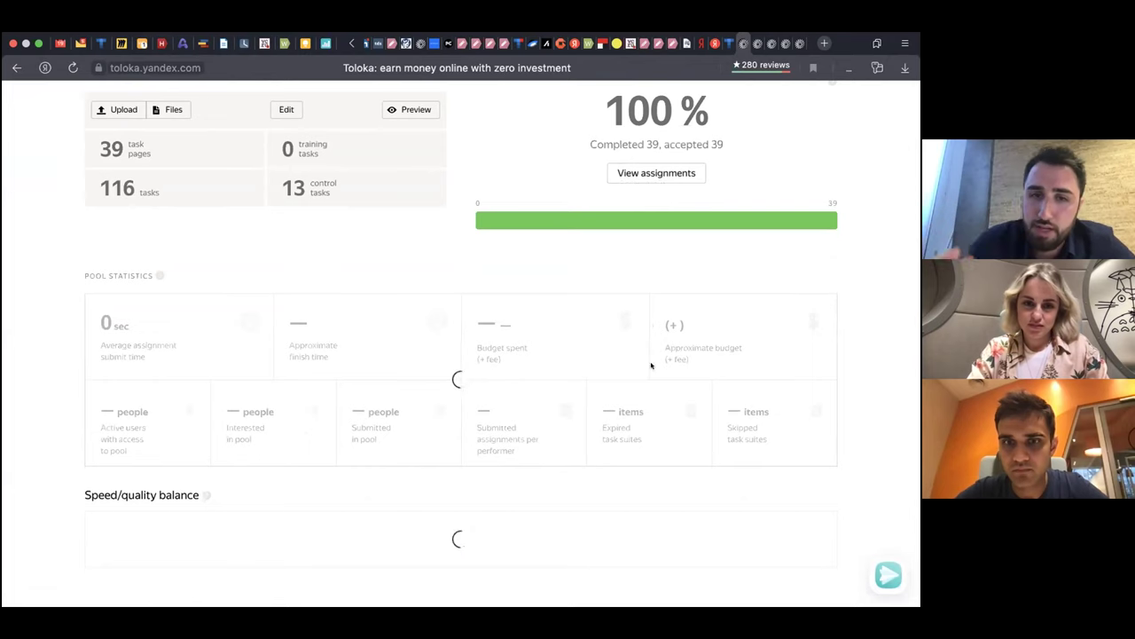
pyautogui.scroll(-1, 577, 434)
pyautogui.scroll(2, 462, 359)
pyautogui.moveTo(475, 364); pyautogui.dragTo(545, 366)
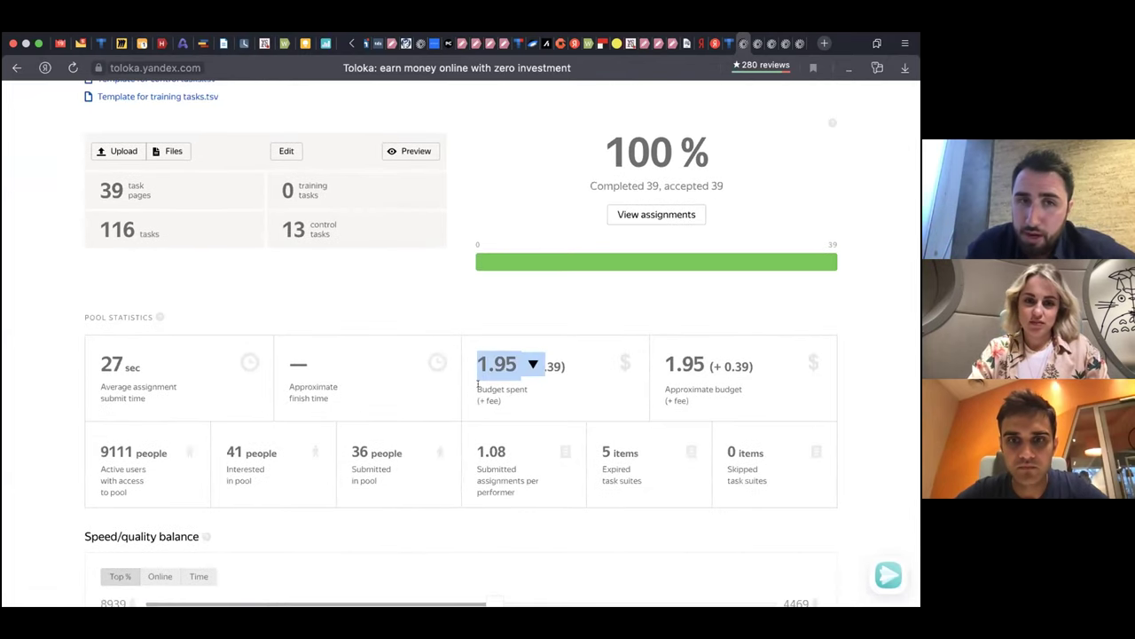
pyautogui.scroll(3, 477, 384)
pyautogui.scroll(2, 795, 149)
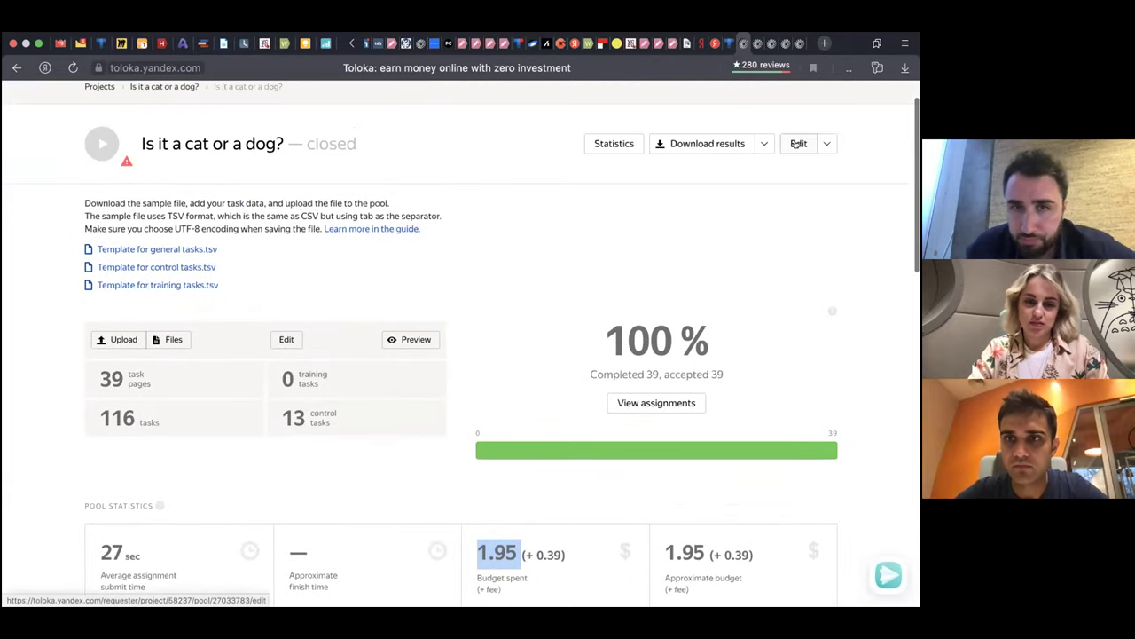
# - Open the pool's settings for editing and set the price per task suite to 0.01 US dollars
pyautogui.click(796, 146)
pyautogui.scroll(-2, 332, 364)
pyautogui.click(333, 360)
pyautogui.press('BackSpace')
pyautogui.write('1')
# - Examine the fee for the task suite and the help note on the price in US dollars
pyautogui.doubleClick(537, 355)
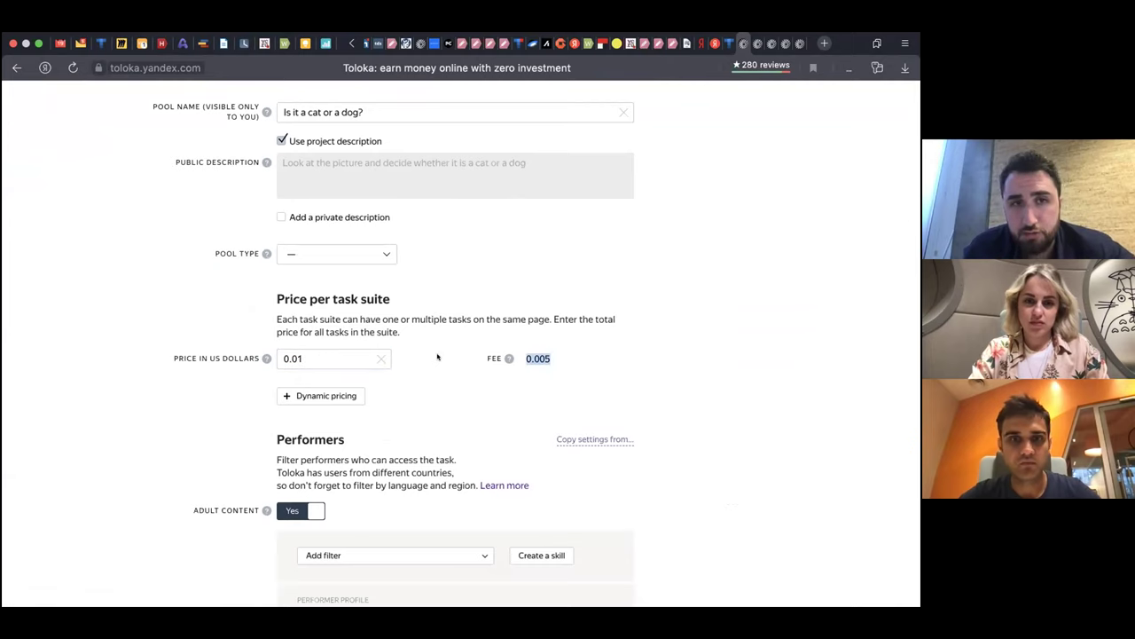
pyautogui.click(342, 357)
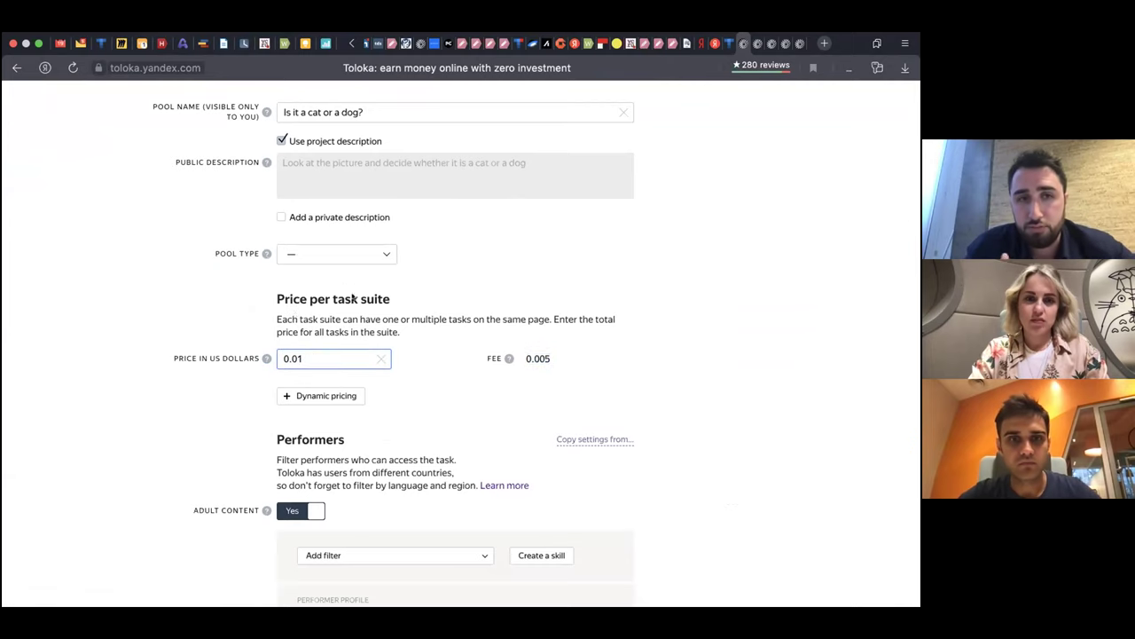
pyautogui.moveTo(265, 357)
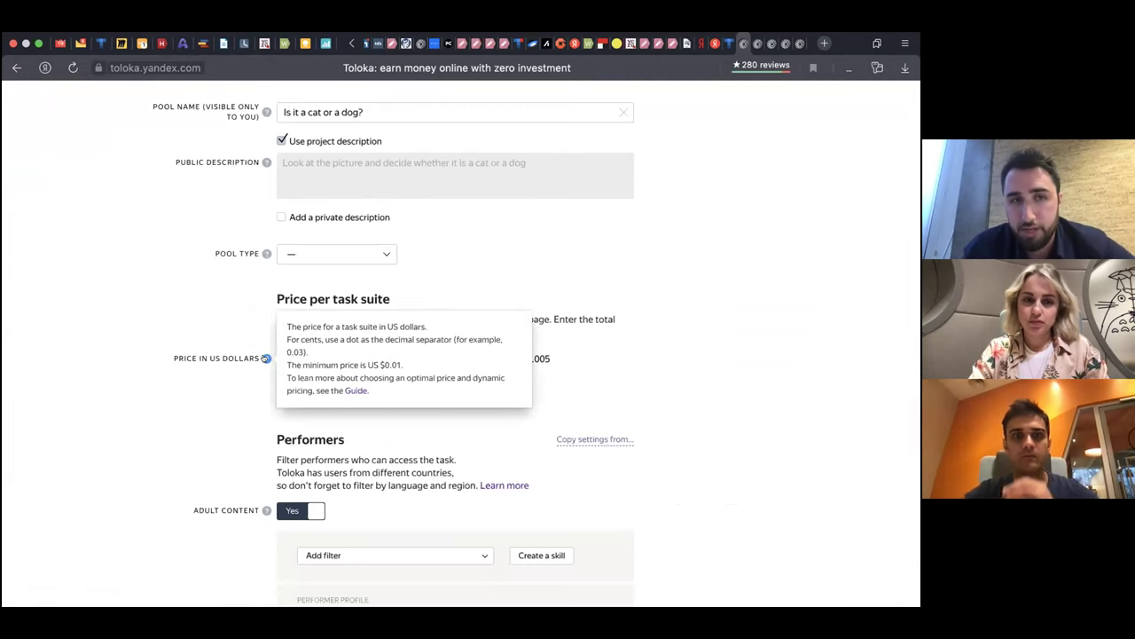